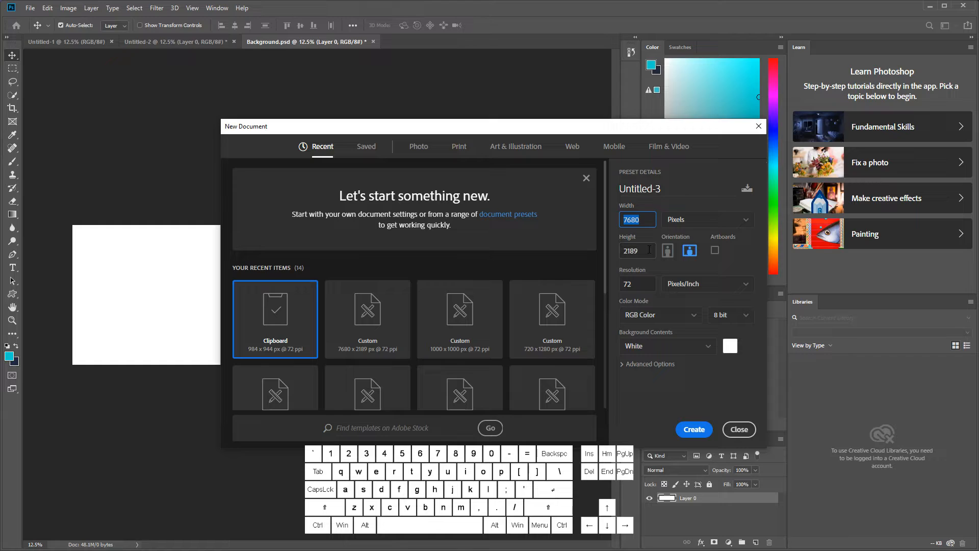
# Step: Create a 7680 × 2189 px document at 72 pixels/inch and convert its background into the editable layer Layer 0
pyautogui.click(642, 250)
pyautogui.click(703, 430)
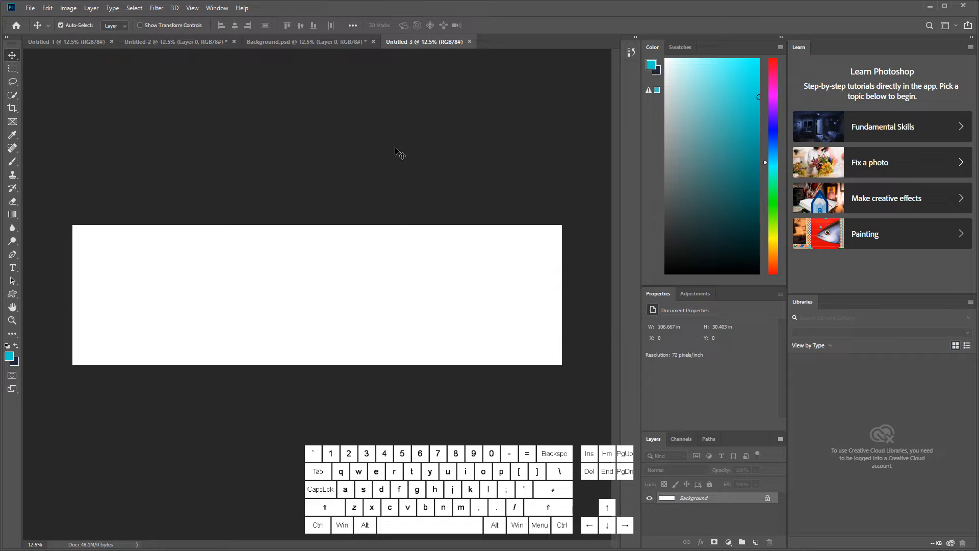
pyautogui.doubleClick(741, 502)
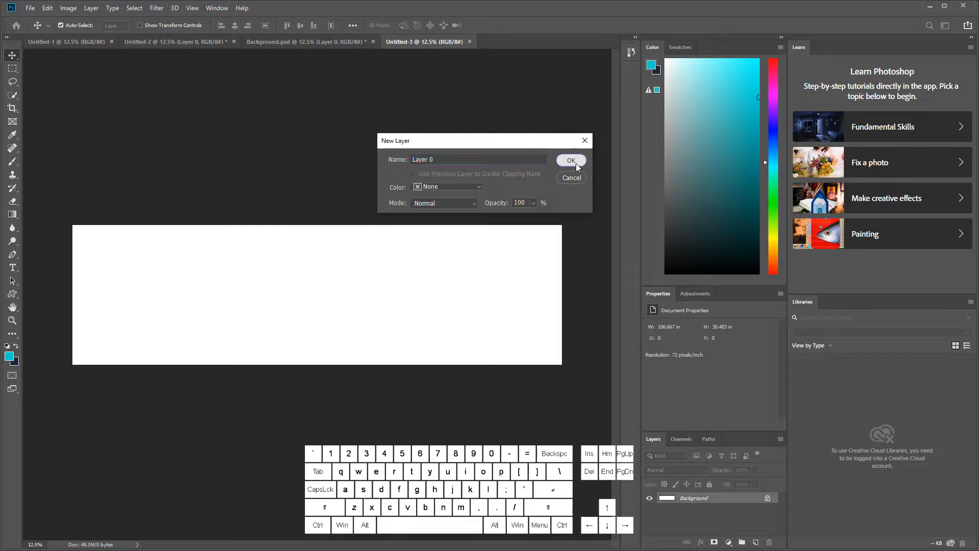
pyautogui.click(575, 161)
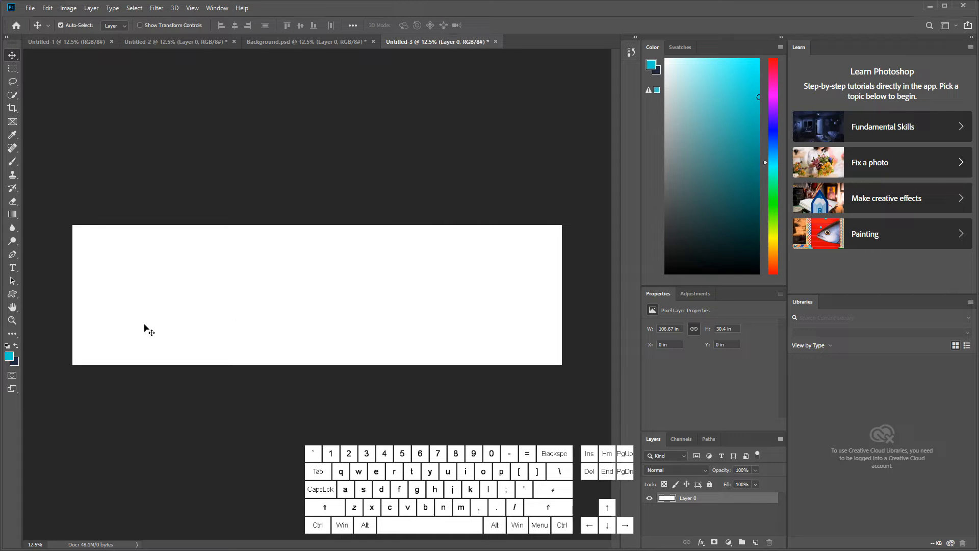
# Step: Set the foreground color to the dark teal #009698
pyautogui.click(11, 357)
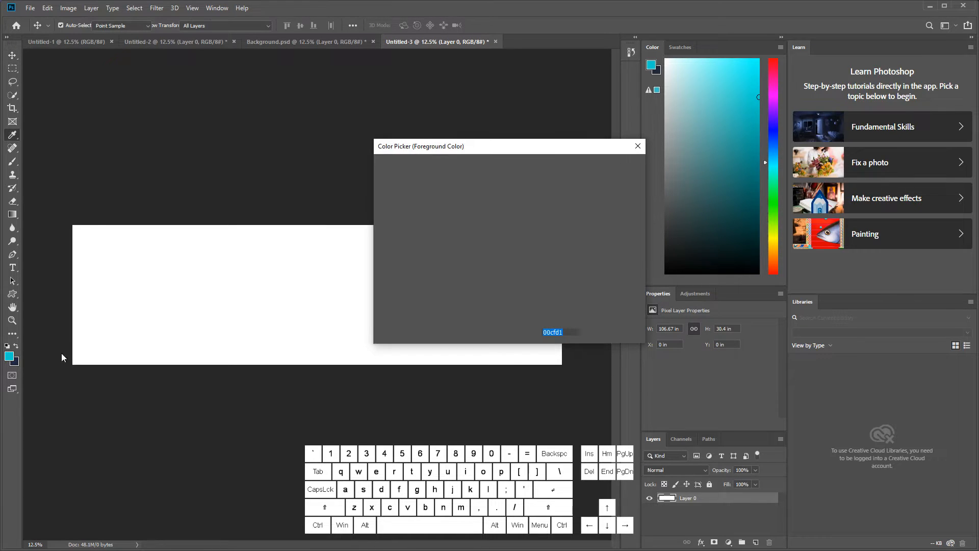
pyautogui.click(508, 222)
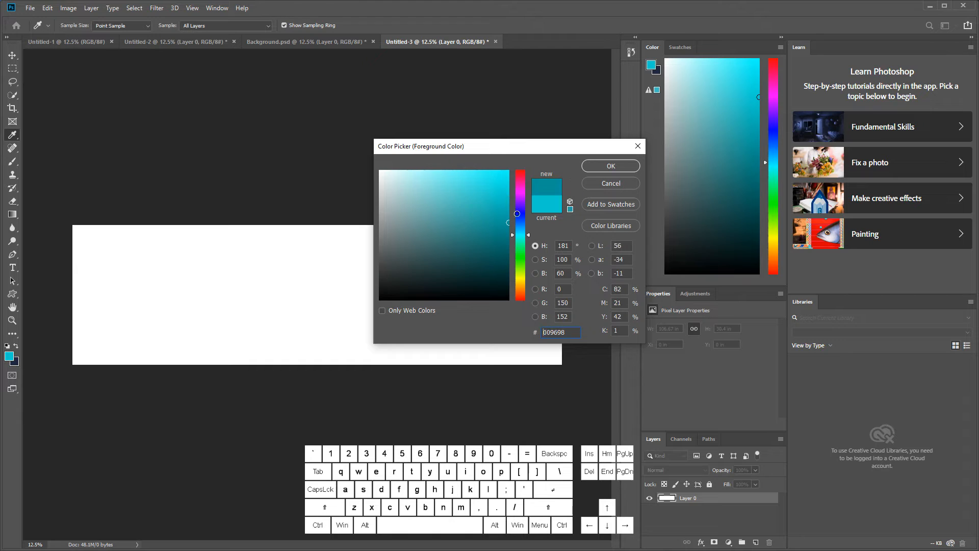
pyautogui.press('v')
pyautogui.click(607, 164)
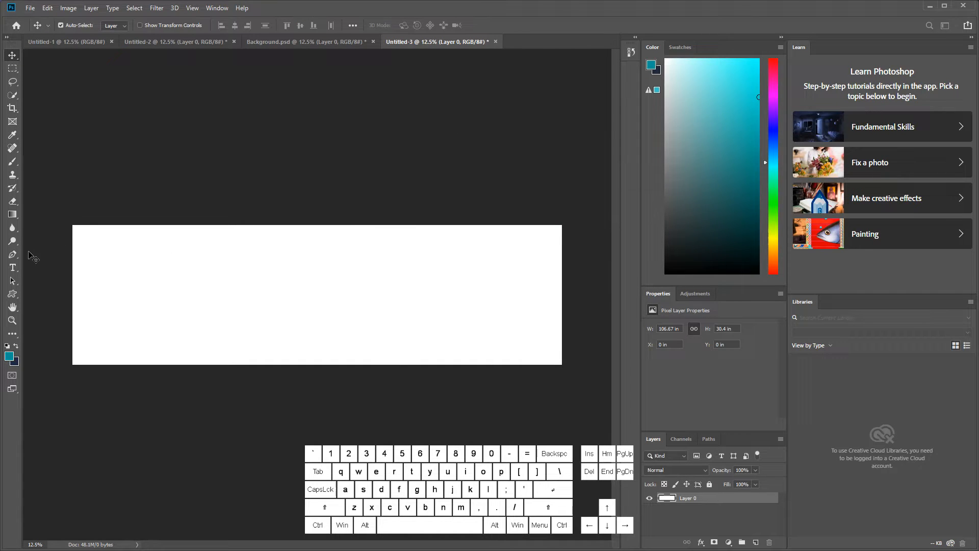
# Step: Draw a rectangle about 8072 × 2397 px that covers the whole canvas and slightly overhangs its edges
pyautogui.moveTo(12, 294); pyautogui.dragTo(36, 300)
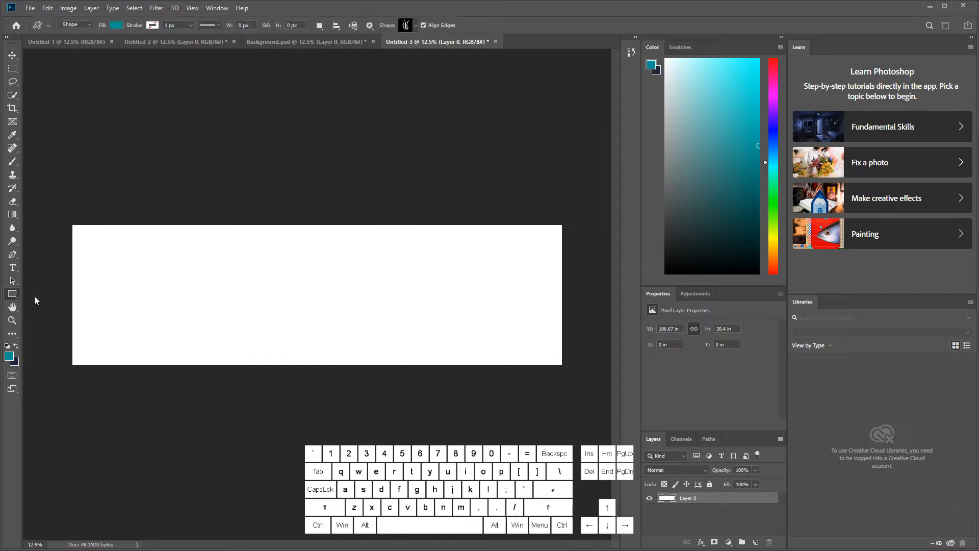
pyautogui.moveTo(68, 222)
pyautogui.mouseDown()
pyautogui.moveTo(234, 277)
pyautogui.moveTo(574, 350)
pyautogui.moveTo(580, 372)
pyautogui.mouseUp()
pyautogui.press('shift')
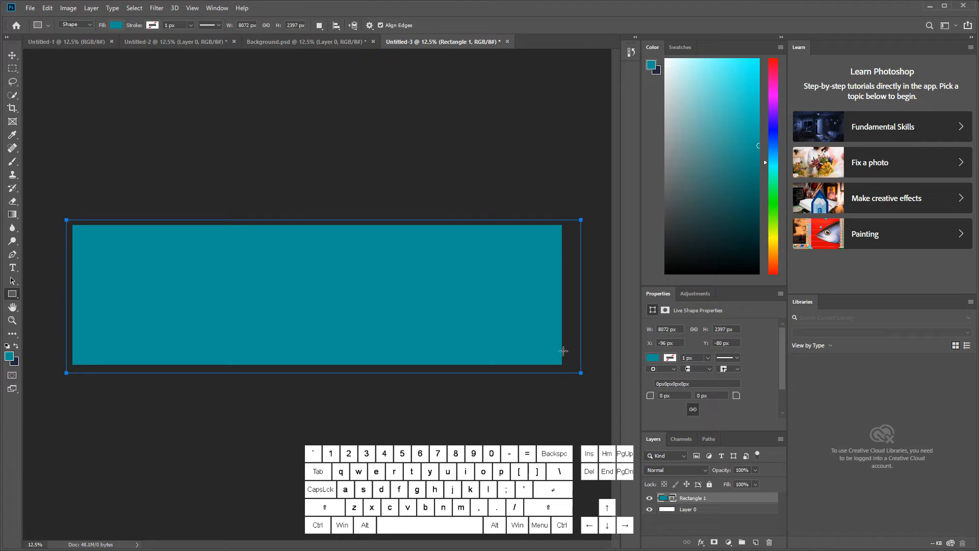
# Step: Change the canvas-covering rectangle's fill to a muted medium blue
pyautogui.click(652, 358)
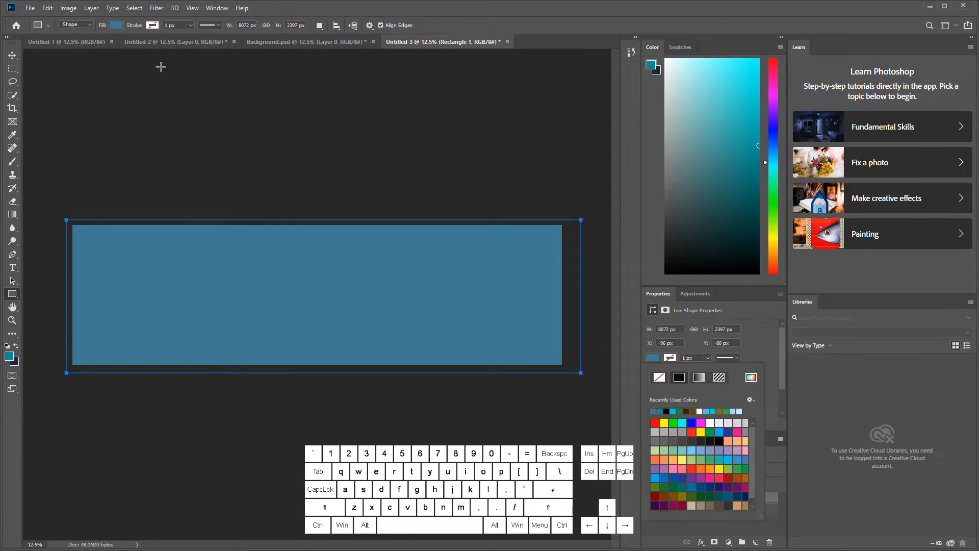
pyautogui.click(14, 57)
pyautogui.click(14, 58)
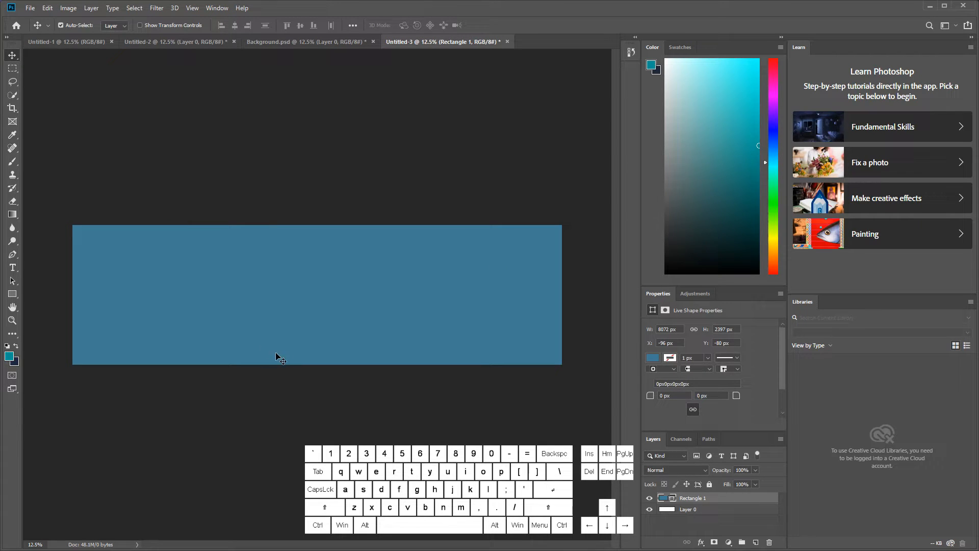
# Step: Create a layer group named "Backround" and put the rectangle layer inside it
pyautogui.click(742, 542)
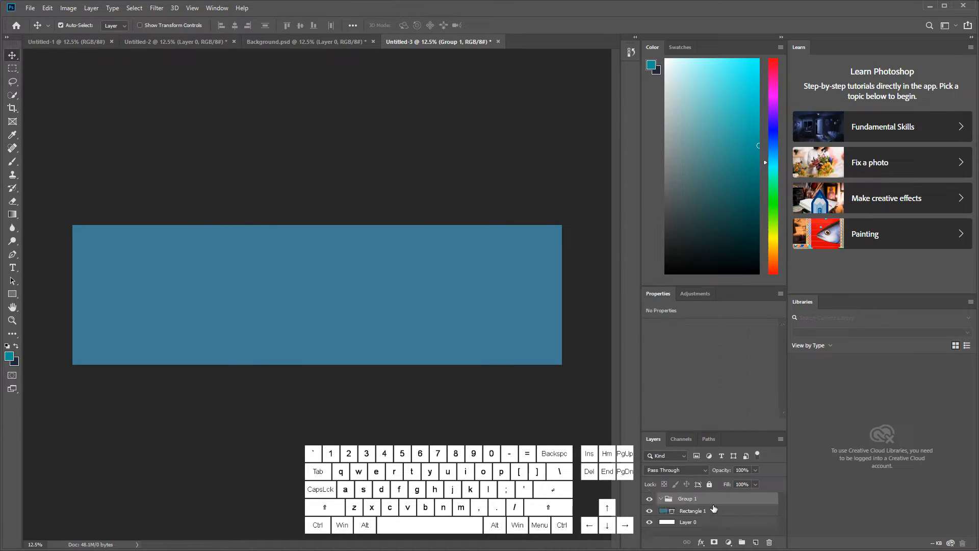
pyautogui.doubleClick(693, 499)
pyautogui.write('Backround')
pyautogui.press('Return')
pyautogui.click(681, 514)
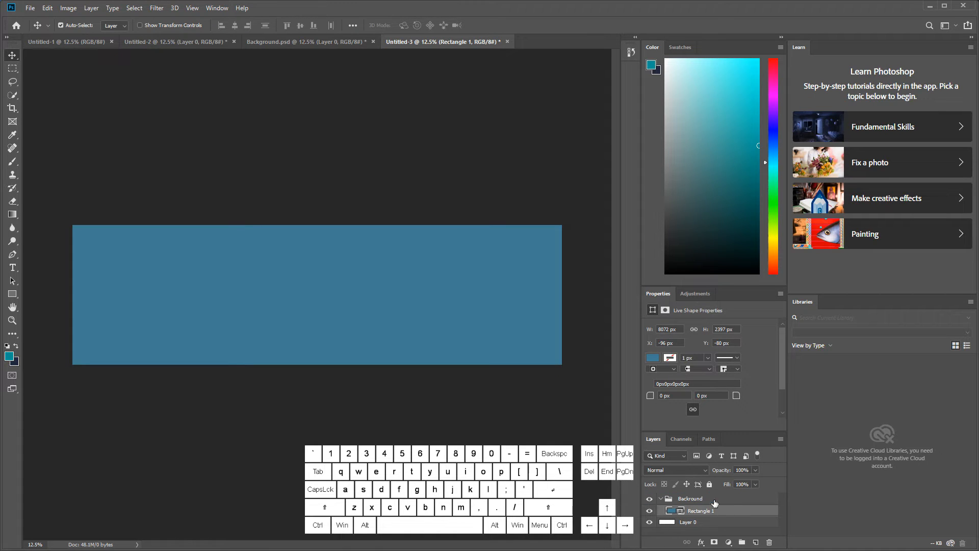
# Step: Draw an ellipse about 3408 × 2534 px in the Backround group, left of center and extending below the canvas
pyautogui.click(661, 499)
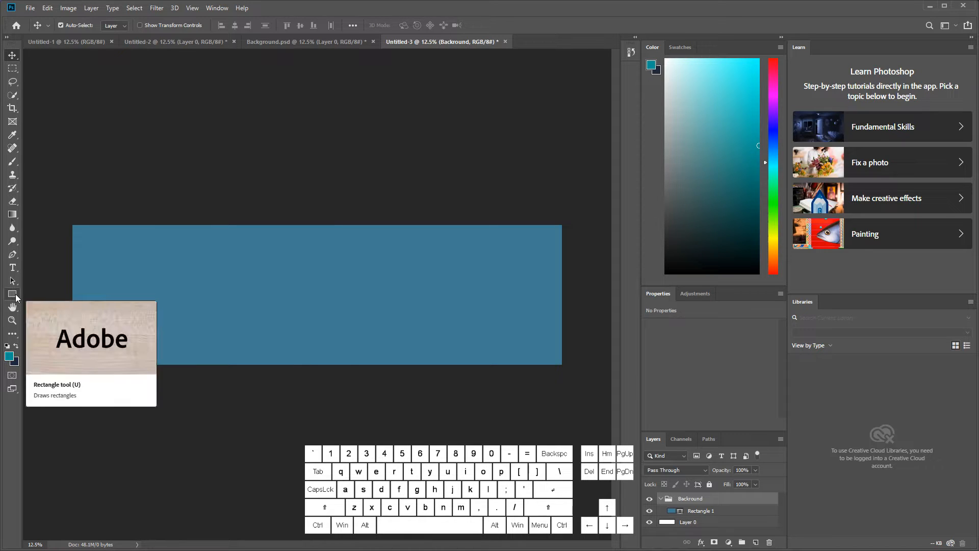
pyautogui.click(15, 298)
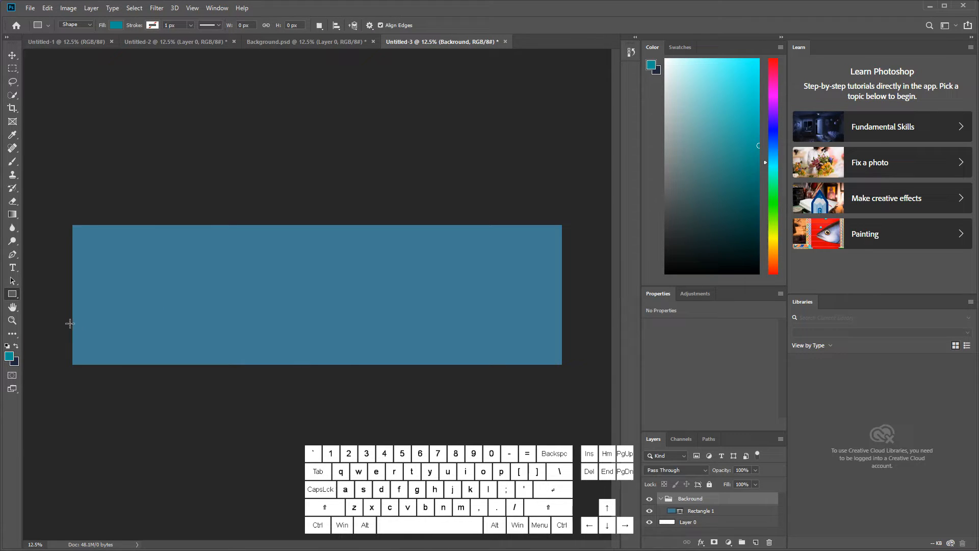
pyautogui.rightClick(14, 299)
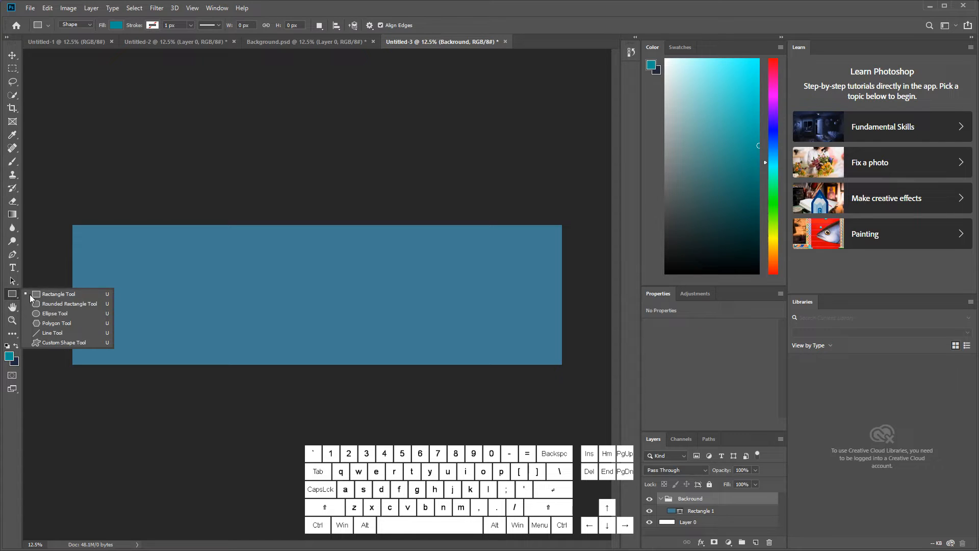
pyautogui.click(50, 313)
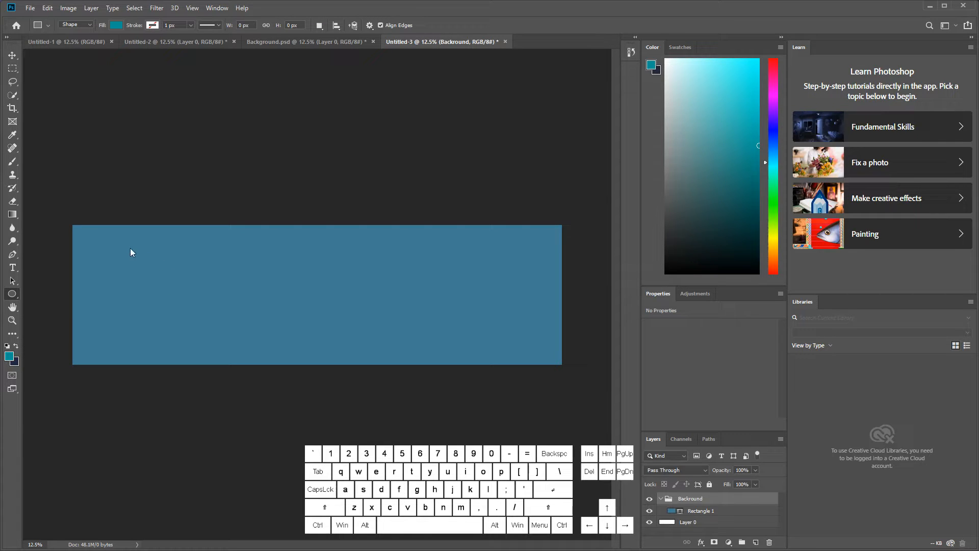
pyautogui.moveTo(127, 247); pyautogui.dragTo(340, 404)
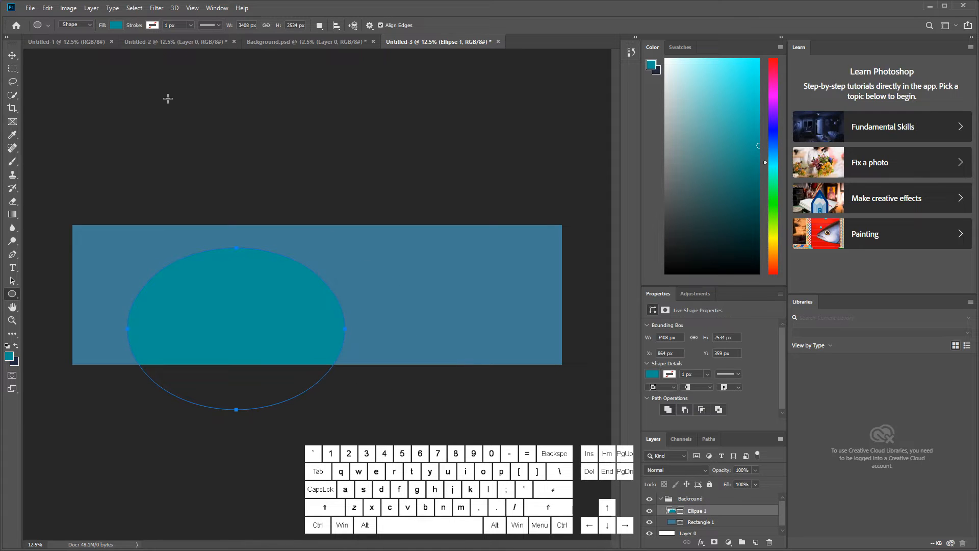
# Step: Change the ellipse's fill to the dark blue #295262
pyautogui.click(115, 26)
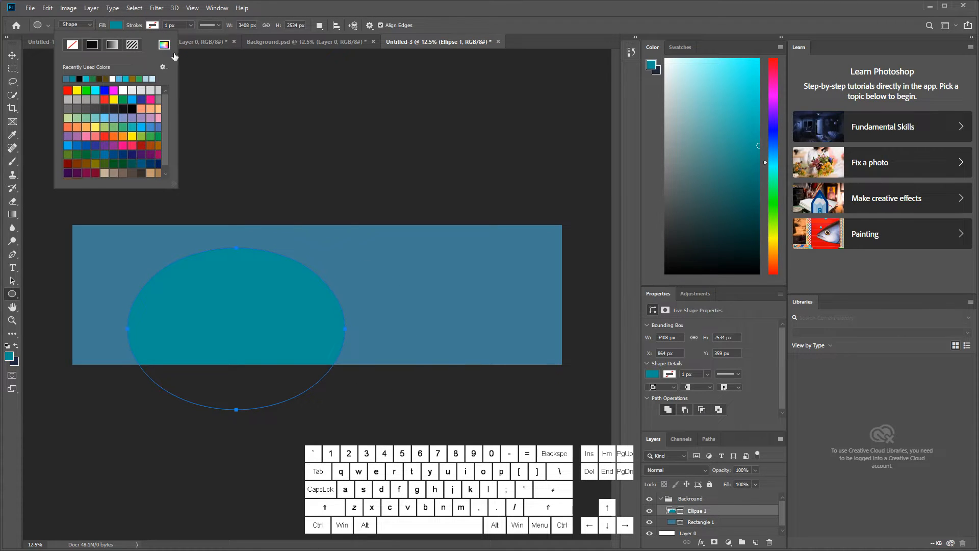
pyautogui.click(172, 52)
pyautogui.click(363, 277)
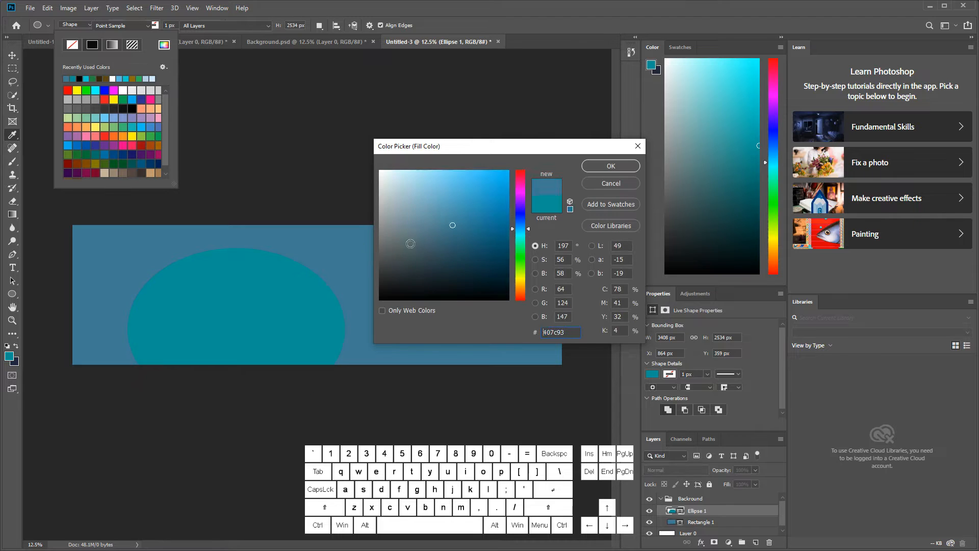
pyautogui.moveTo(453, 224); pyautogui.dragTo(481, 232)
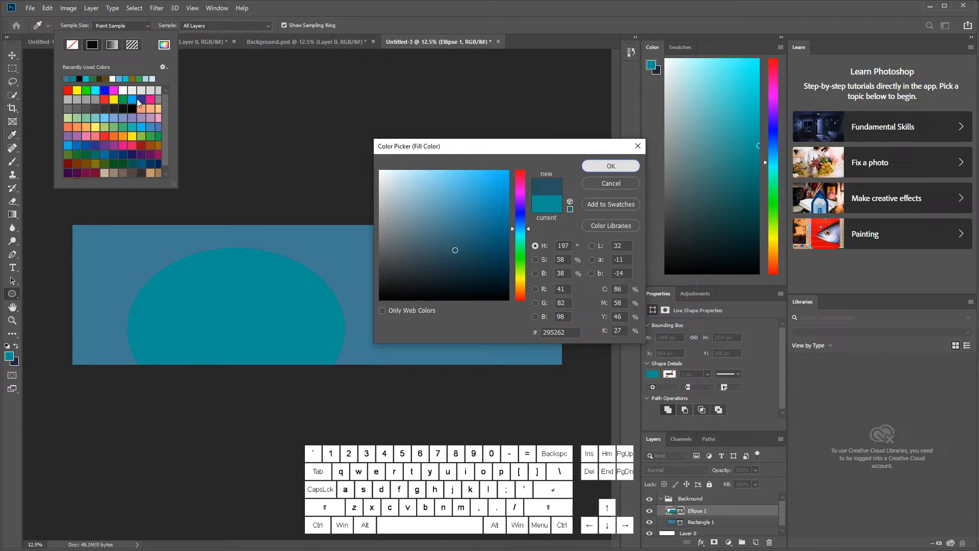
pyautogui.click(629, 166)
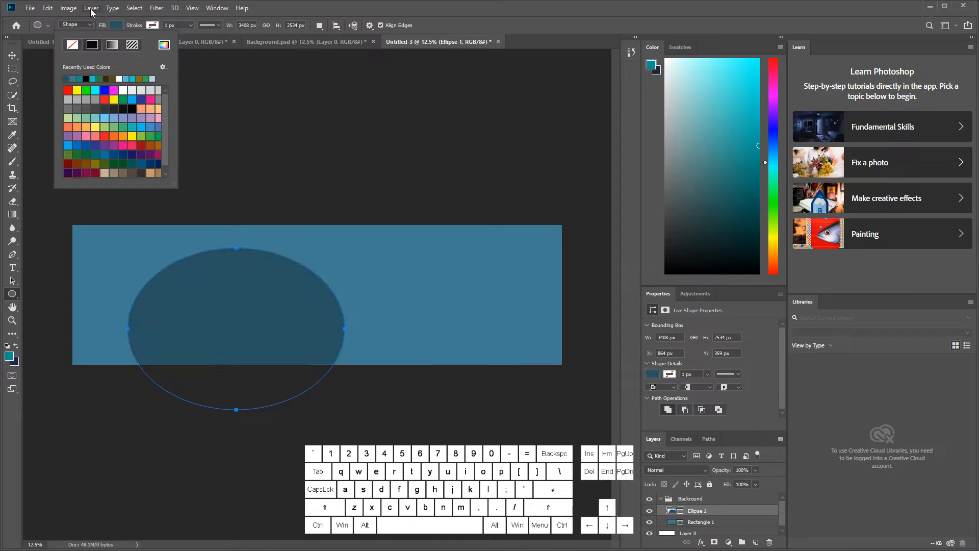
pyautogui.click(47, 9)
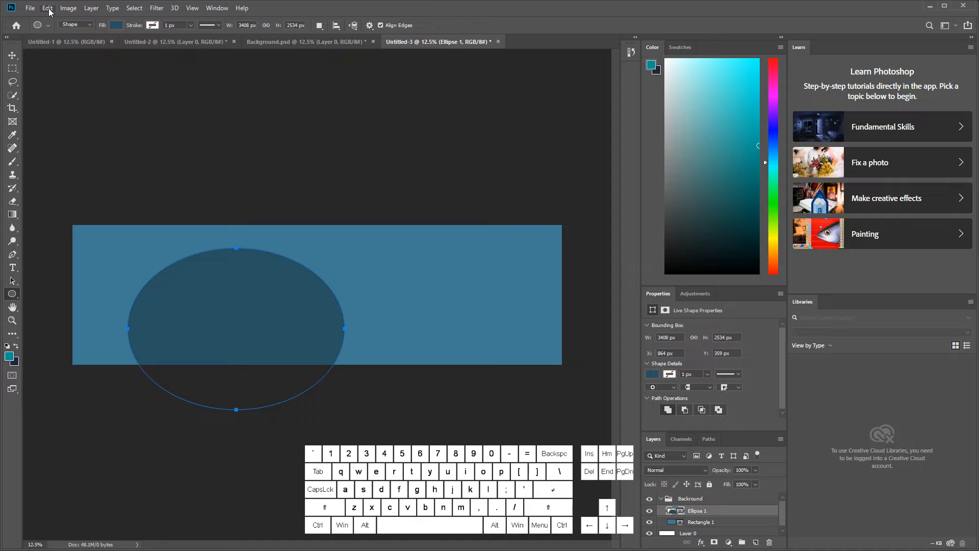
# Step: Warp the ellipse into a tall hill with a rounded narrow peak and wide base, and move it to the canvas's right half
pyautogui.click(50, 11)
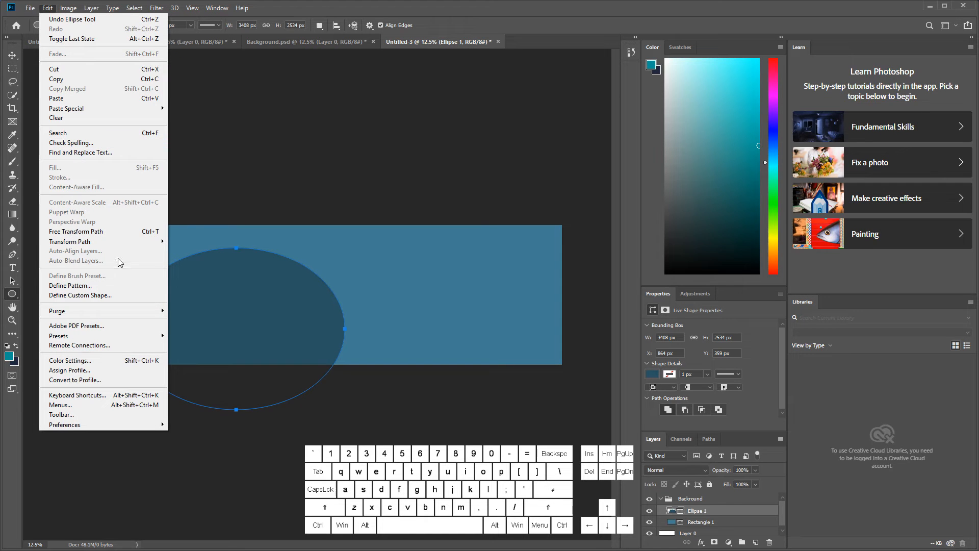
pyautogui.moveTo(121, 245)
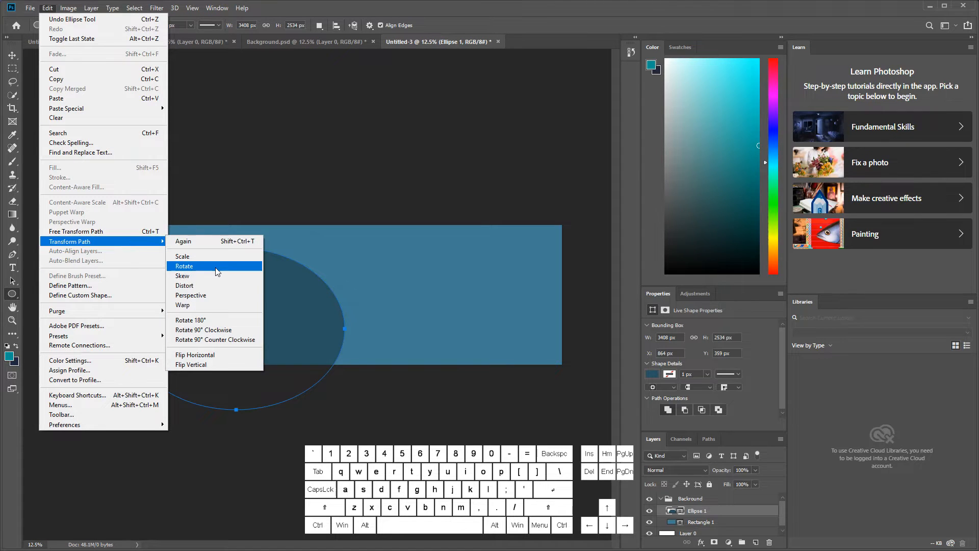
pyautogui.click(214, 305)
pyautogui.moveTo(344, 302); pyautogui.dragTo(293, 399)
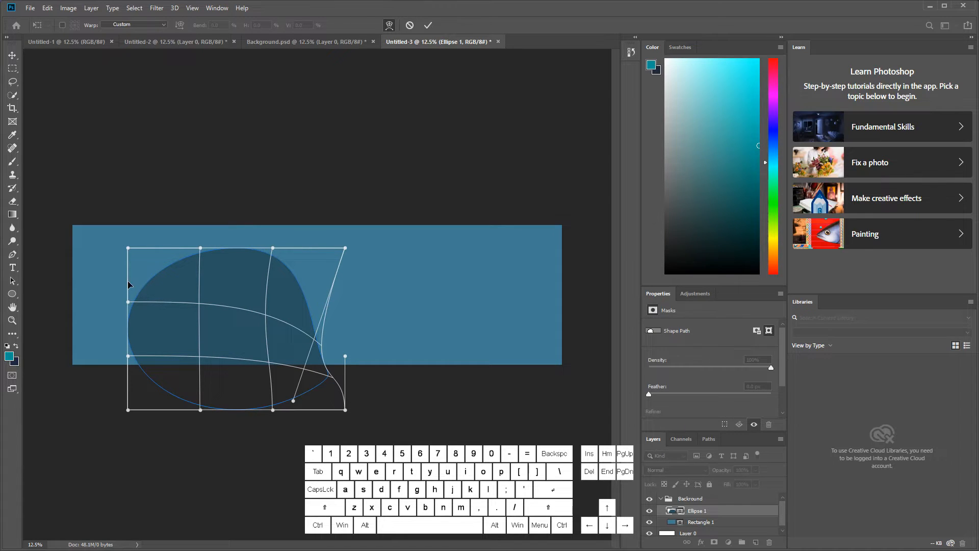
pyautogui.moveTo(128, 280); pyautogui.dragTo(183, 294)
pyautogui.moveTo(252, 258); pyautogui.dragTo(270, 287)
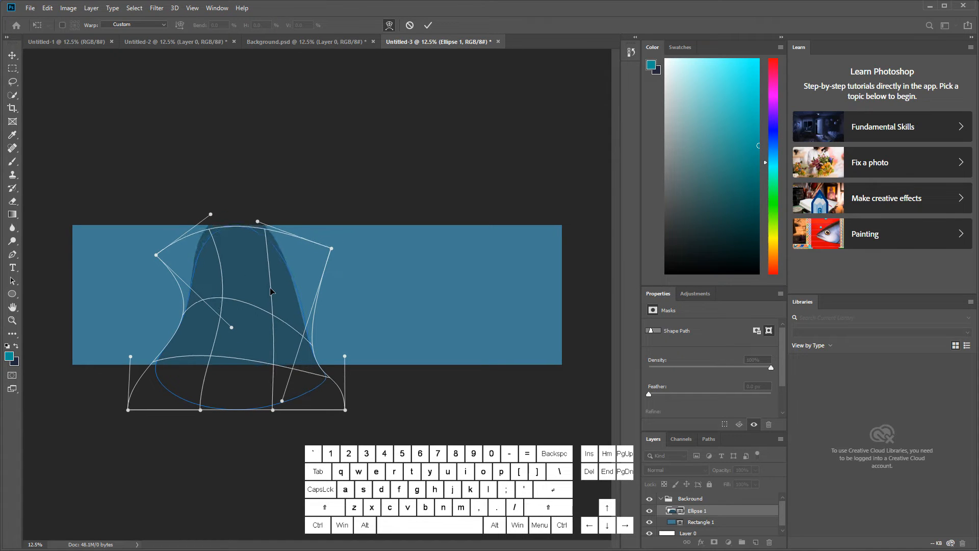
pyautogui.moveTo(313, 346); pyautogui.dragTo(332, 373)
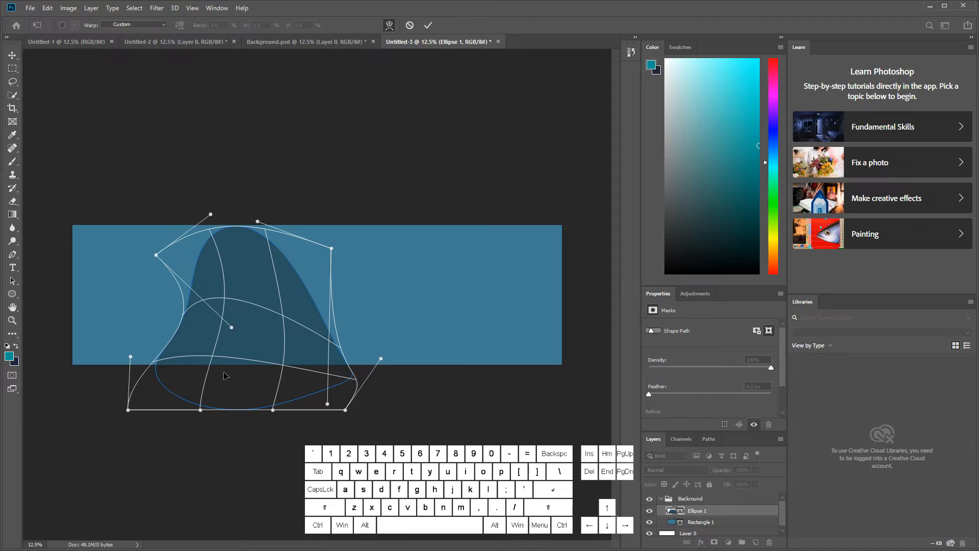
pyautogui.moveTo(196, 374); pyautogui.dragTo(159, 379)
pyautogui.press('u')
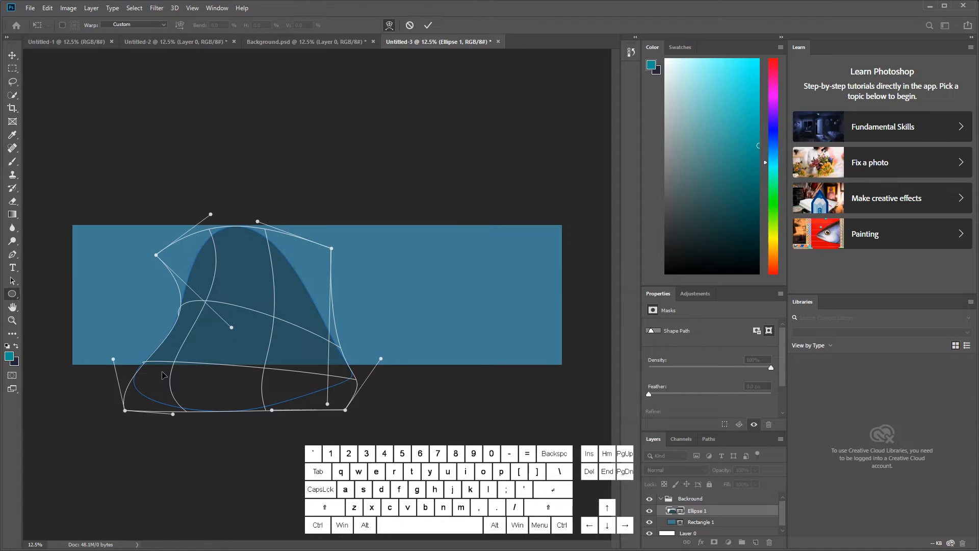
pyautogui.click(458, 207)
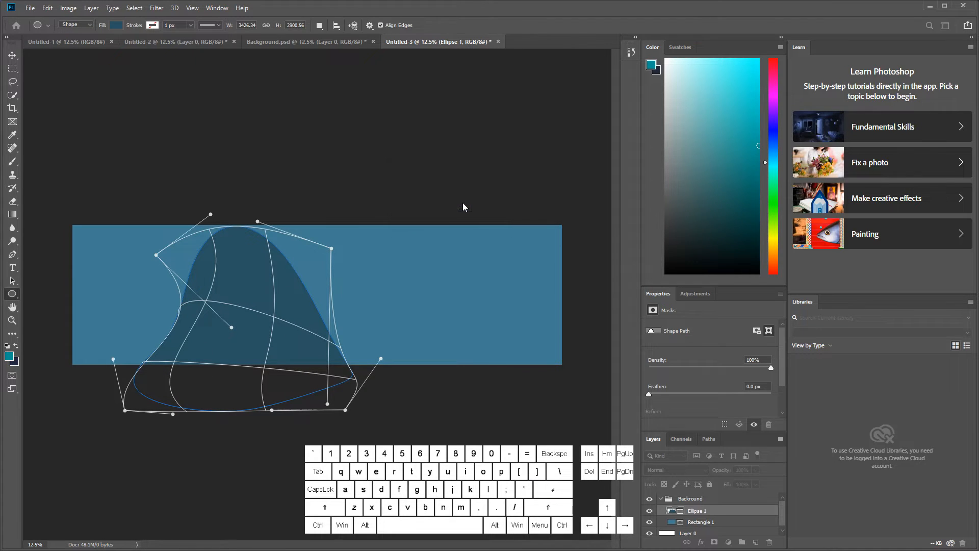
pyautogui.click(13, 55)
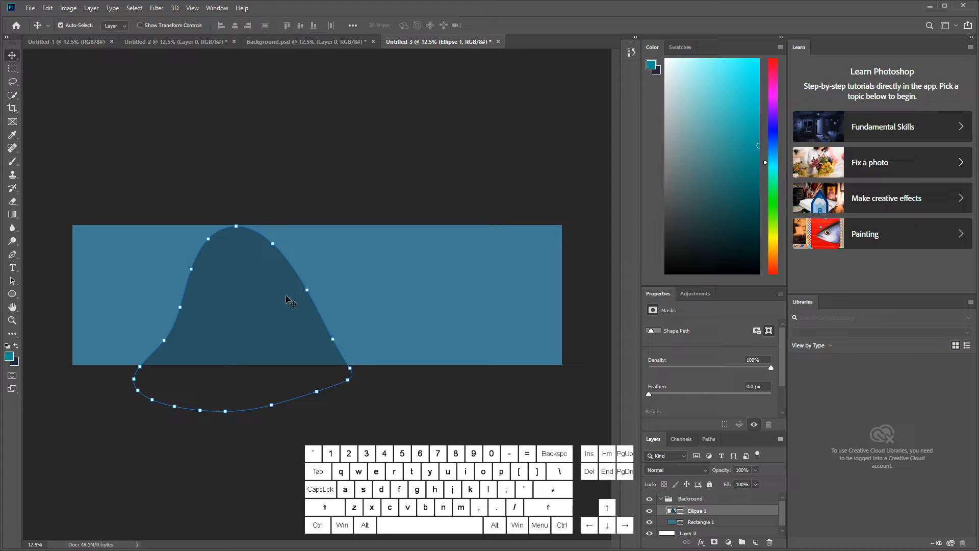
pyautogui.moveTo(273, 300); pyautogui.dragTo(480, 319)
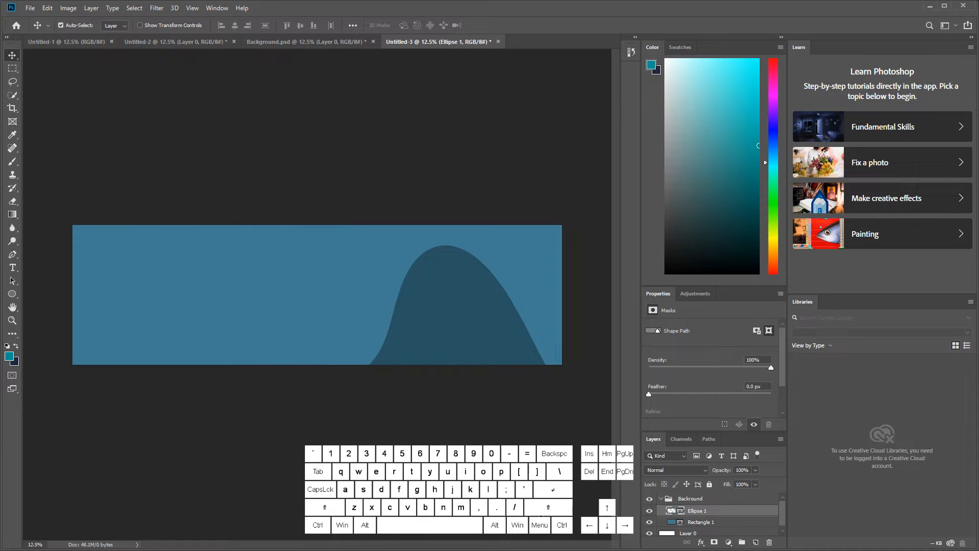
# Step: Duplicate the hill layer as "Ellipse 1 copy" and place the copy slightly lower to the left, overlapping the original's base
pyautogui.rightClick(732, 511)
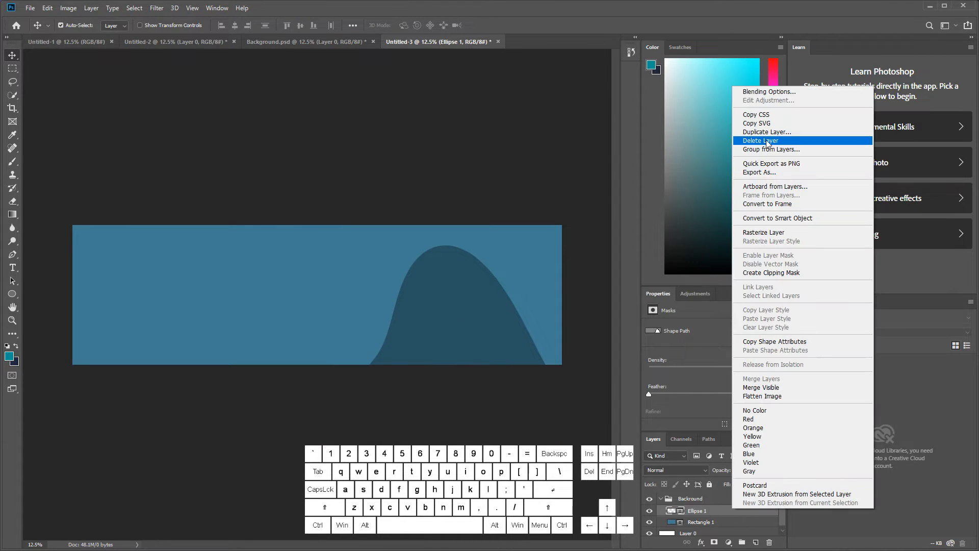
pyautogui.click(749, 137)
pyautogui.click(573, 150)
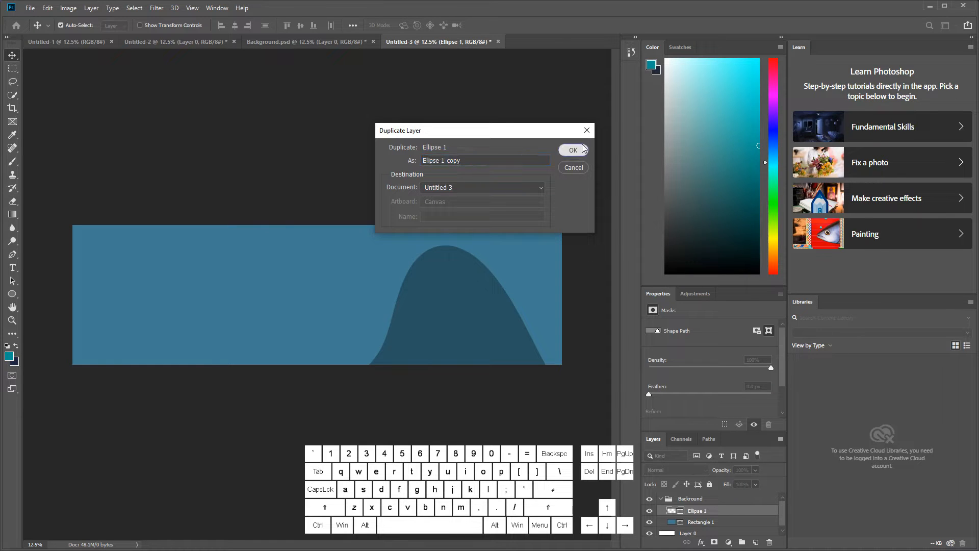
pyautogui.moveTo(484, 323); pyautogui.dragTo(327, 335)
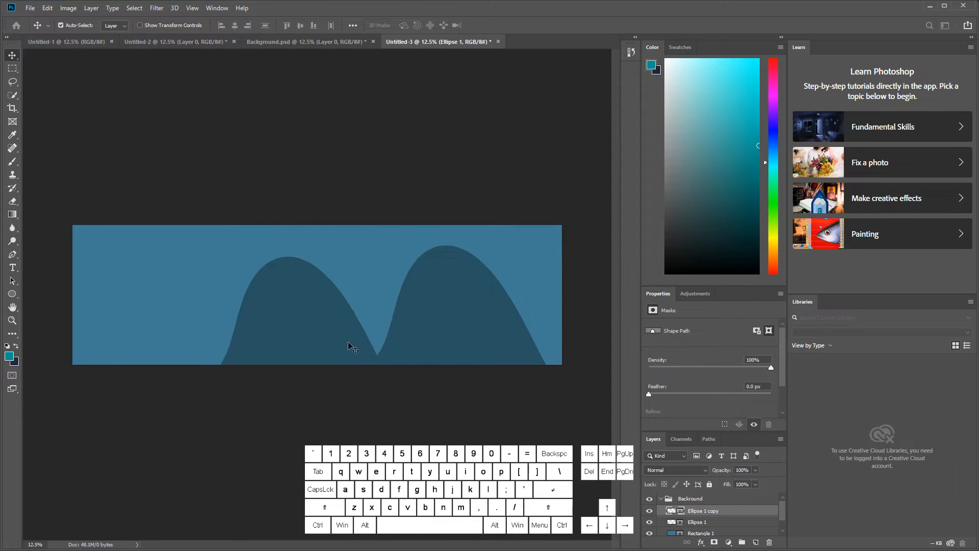
# Step: Warp the Ellipse 1 copy hill into a taller, narrower peak with a long, gentle right slope running into the right hill
pyautogui.click(47, 8)
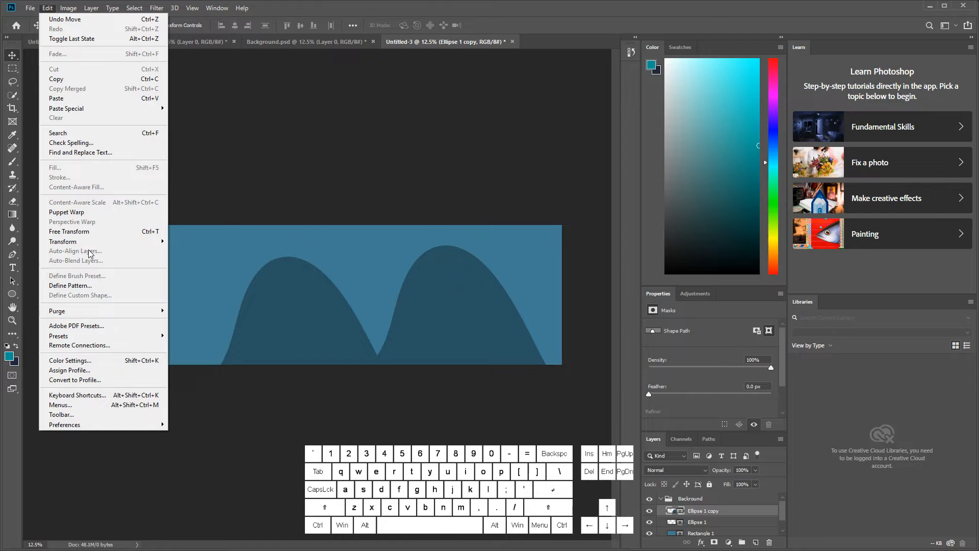
pyautogui.moveTo(101, 242)
pyautogui.click(255, 301)
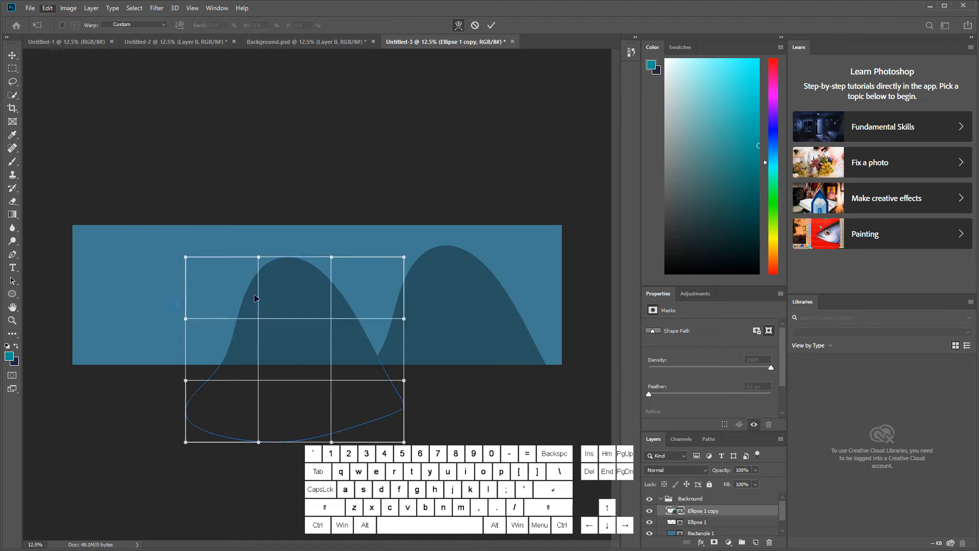
pyautogui.moveTo(247, 282); pyautogui.dragTo(284, 269)
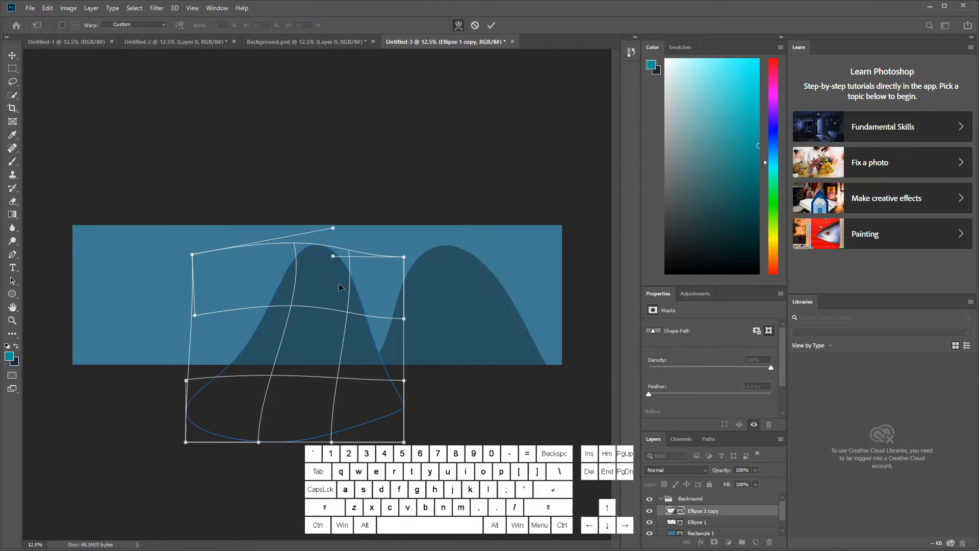
pyautogui.moveTo(339, 283); pyautogui.dragTo(318, 276)
pyautogui.moveTo(319, 341)
pyautogui.mouseDown()
pyautogui.moveTo(303, 330)
pyautogui.moveTo(330, 327)
pyautogui.mouseUp()
pyautogui.moveTo(367, 363); pyautogui.dragTo(337, 322)
pyautogui.press('Return')
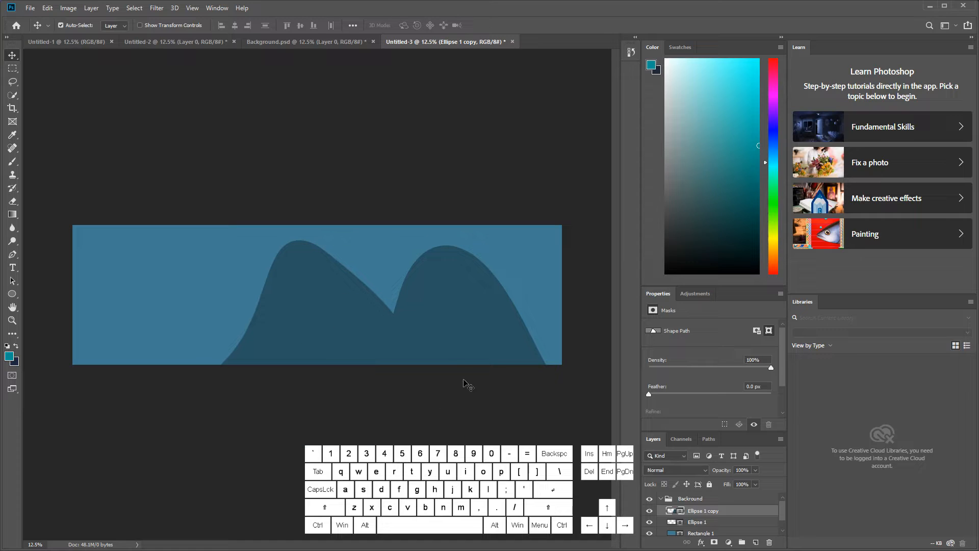
# Step: Duplicate the warped middle hill as "Ellipse 1 copy 2" and move the copy to the canvas's left side
pyautogui.rightClick(758, 516)
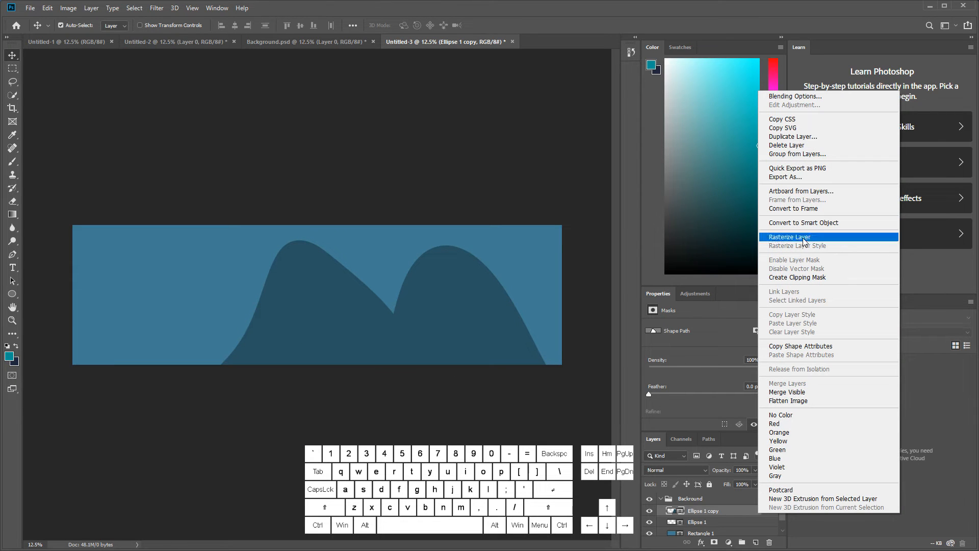
pyautogui.click(795, 136)
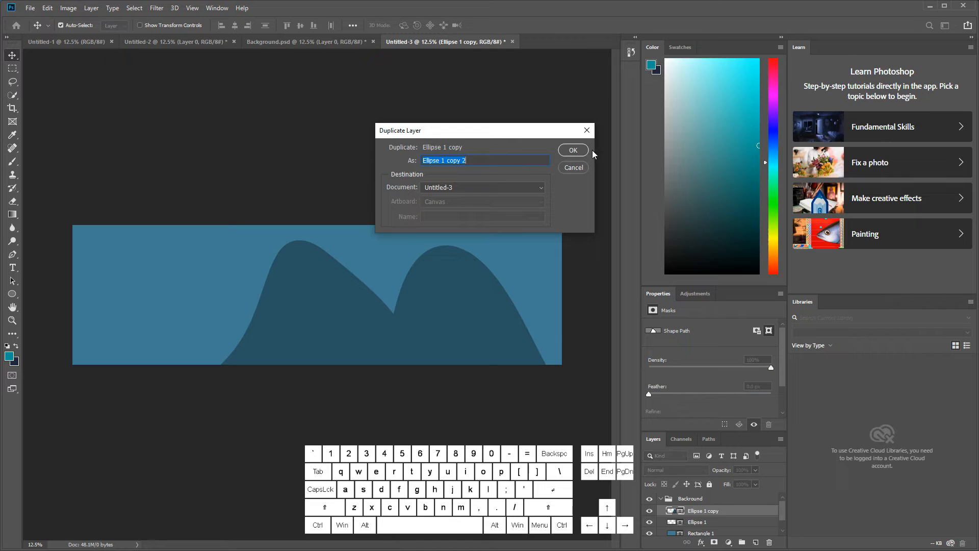
pyautogui.click(573, 150)
pyautogui.moveTo(305, 343); pyautogui.dragTo(170, 345)
# Step: Flip the Ellipse 1 copy 2 hill horizontally and shift it right to overlap the middle hill
pyautogui.click(47, 7)
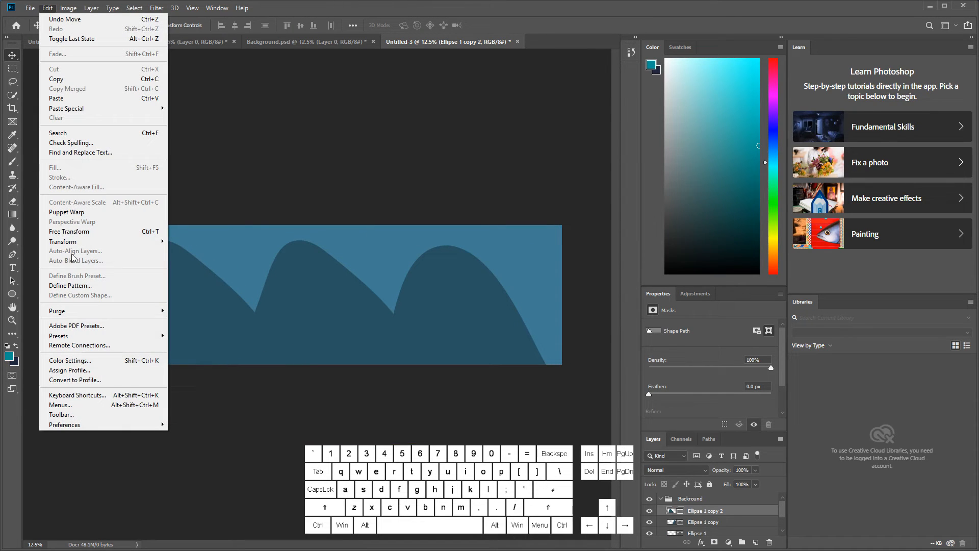
pyautogui.moveTo(84, 243)
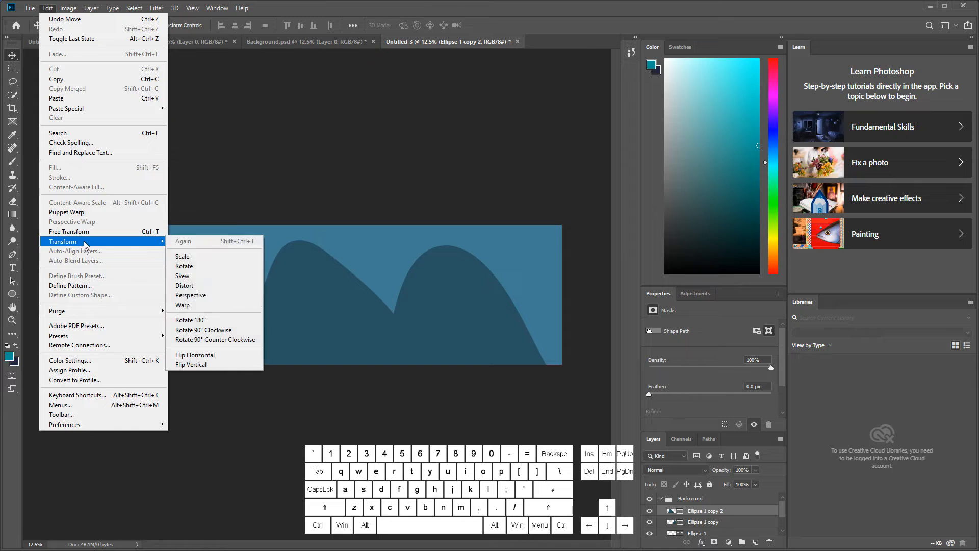
pyautogui.click(219, 358)
pyautogui.moveTo(177, 326); pyautogui.dragTo(217, 326)
# Step: Warp the leftmost hill to raise its peak slightly and bulge its right slope toward the middle hill
pyautogui.click(47, 7)
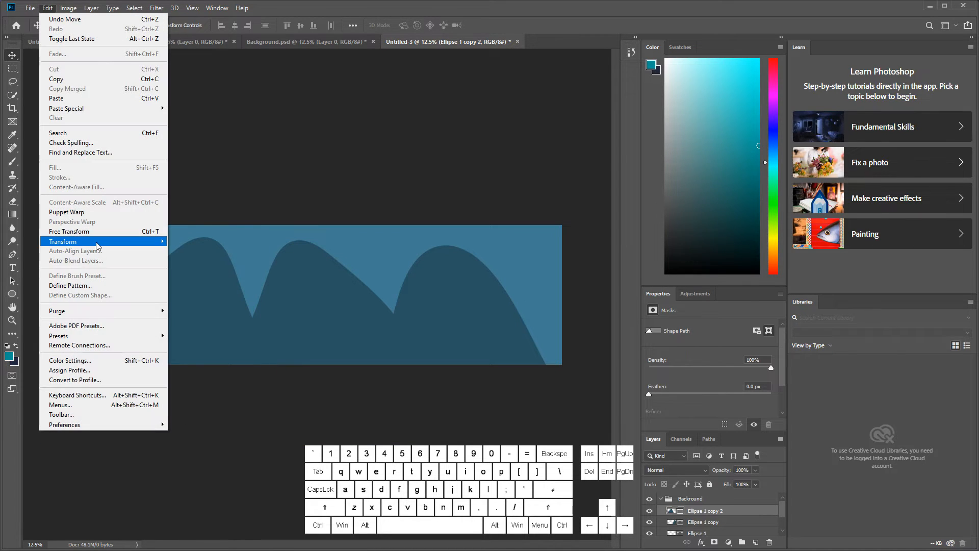
pyautogui.moveTo(98, 243)
pyautogui.click(204, 305)
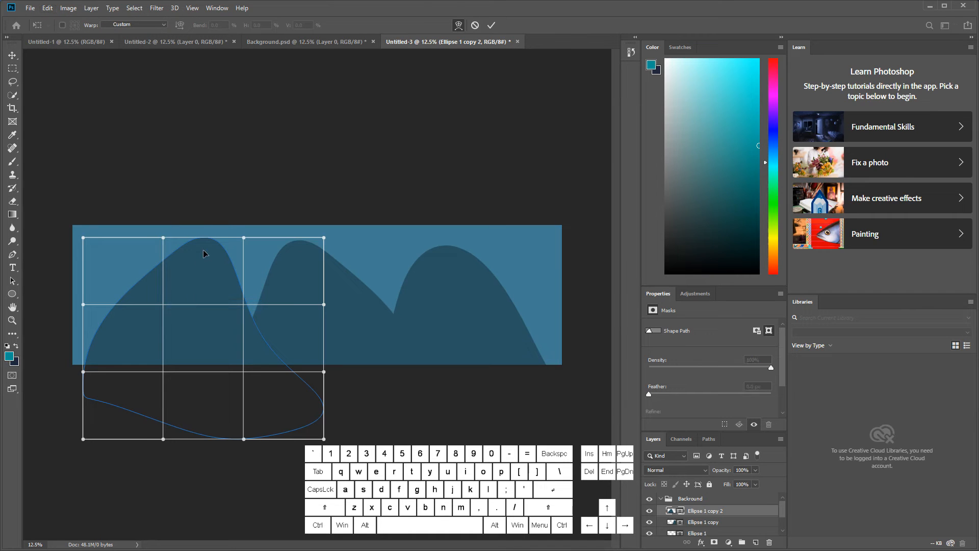
pyautogui.moveTo(203, 253)
pyautogui.mouseDown()
pyautogui.moveTo(214, 291)
pyautogui.moveTo(221, 278)
pyautogui.moveTo(184, 239)
pyautogui.moveTo(199, 254)
pyautogui.mouseUp()
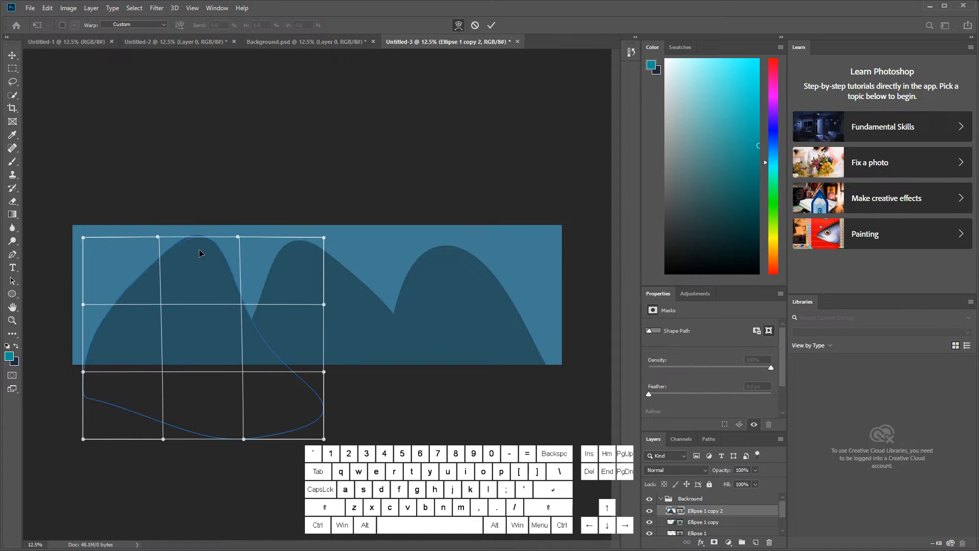
pyautogui.moveTo(257, 300); pyautogui.dragTo(284, 301)
pyautogui.moveTo(194, 318); pyautogui.dragTo(182, 324)
pyautogui.moveTo(181, 237); pyautogui.dragTo(183, 232)
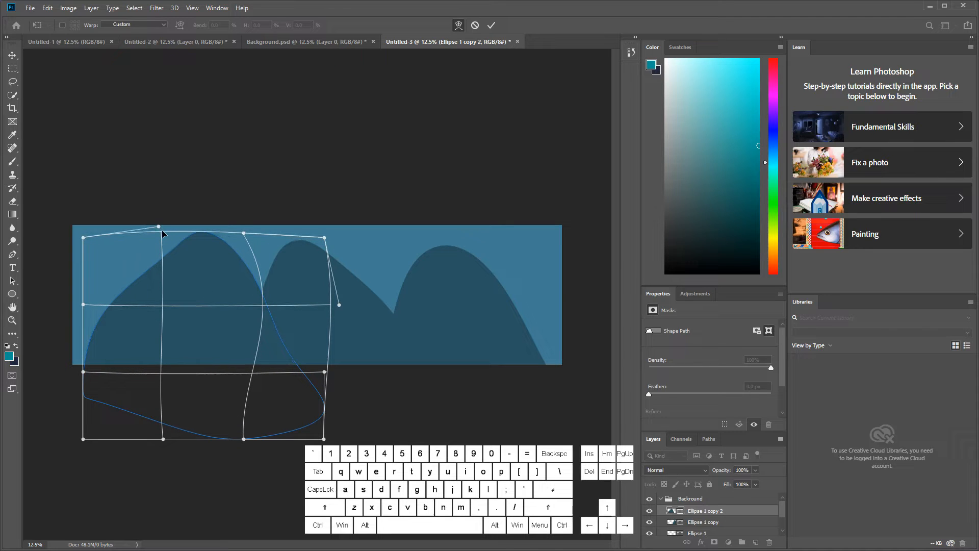
pyautogui.press('Return')
# Step: Group the three ellipse hill layers and name the group "Mountains"
pyautogui.scroll(-2, 741, 536)
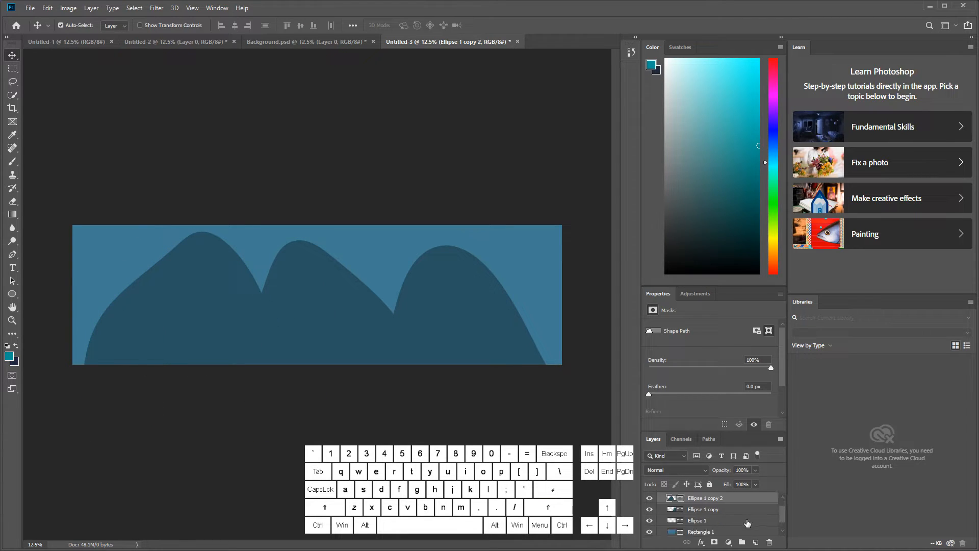
pyautogui.keyDown('shift'); pyautogui.click(715, 513); pyautogui.keyUp('shift')
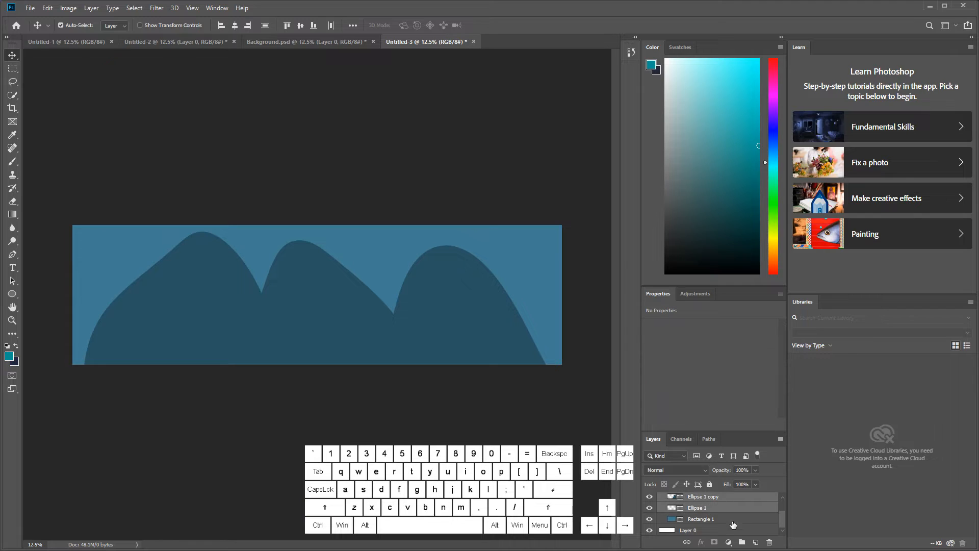
pyautogui.click(742, 542)
pyautogui.doubleClick(708, 506)
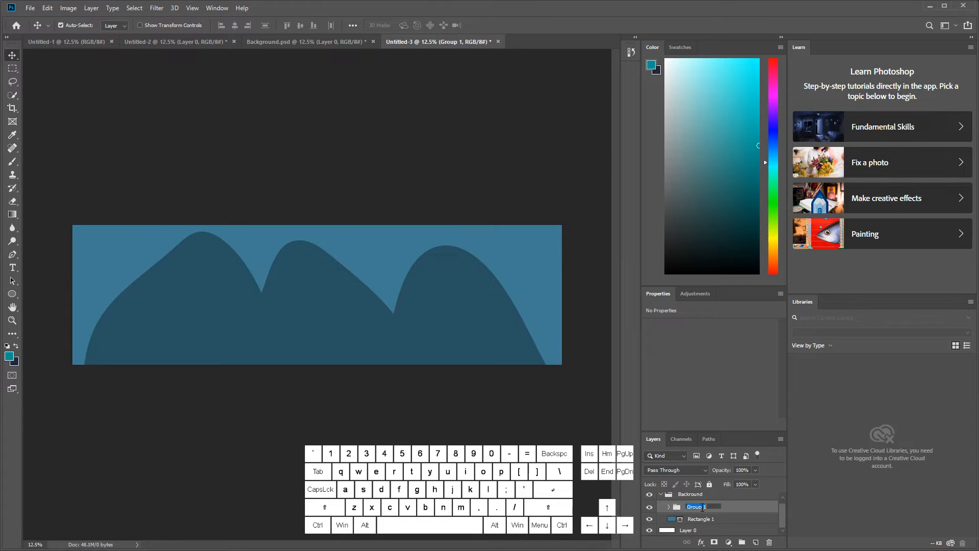
pyautogui.write('Mountains')
pyautogui.press('Return')
# Step: Move the Mountains group out of the Backround group to the top of the layer stack, and collapse Backround
pyautogui.moveTo(698, 525); pyautogui.dragTo(693, 499)
pyautogui.click(664, 499)
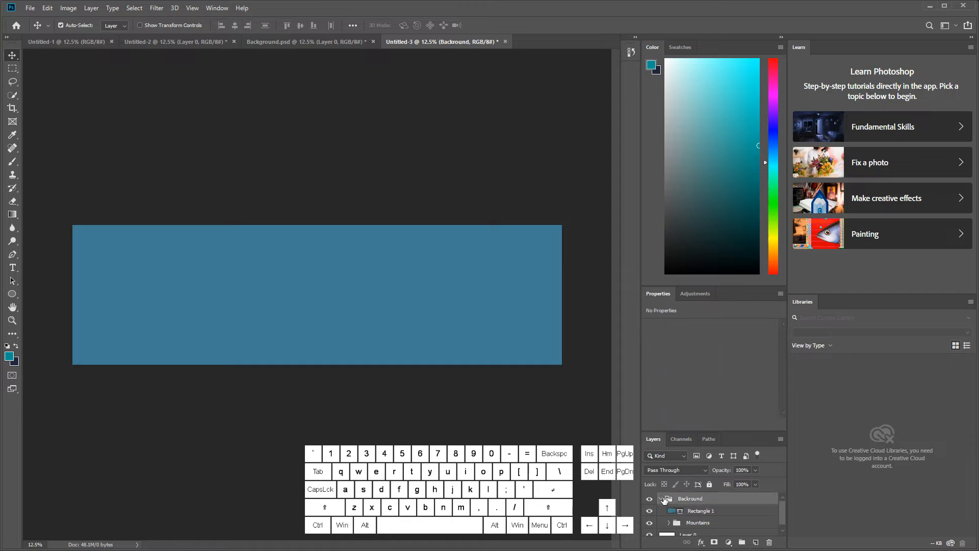
pyautogui.click(661, 499)
pyautogui.click(661, 498)
pyautogui.moveTo(688, 524); pyautogui.dragTo(687, 492)
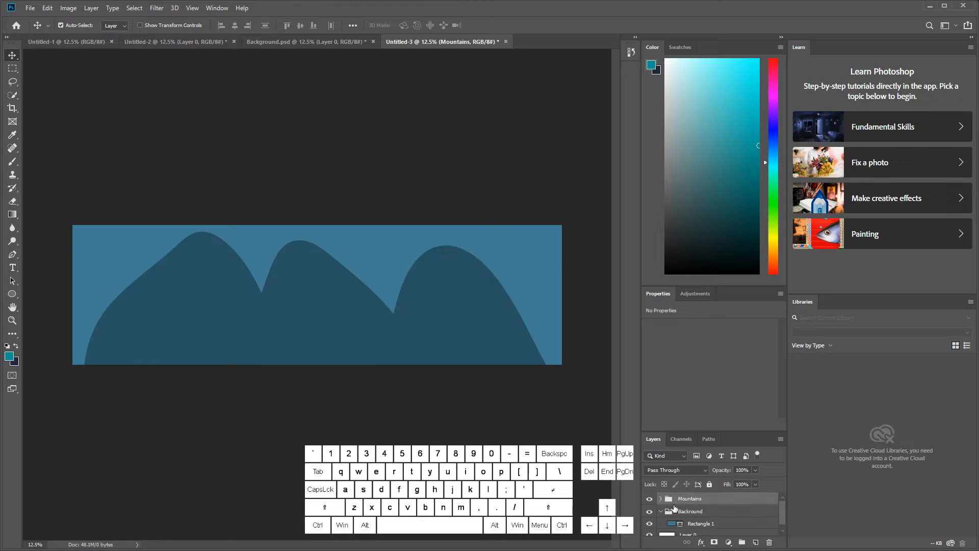
pyautogui.click(661, 512)
# Step: Draw a rectangle about 7904 × 760 px across the canvas's lower edge and fill it with dark brown
pyautogui.click(16, 296)
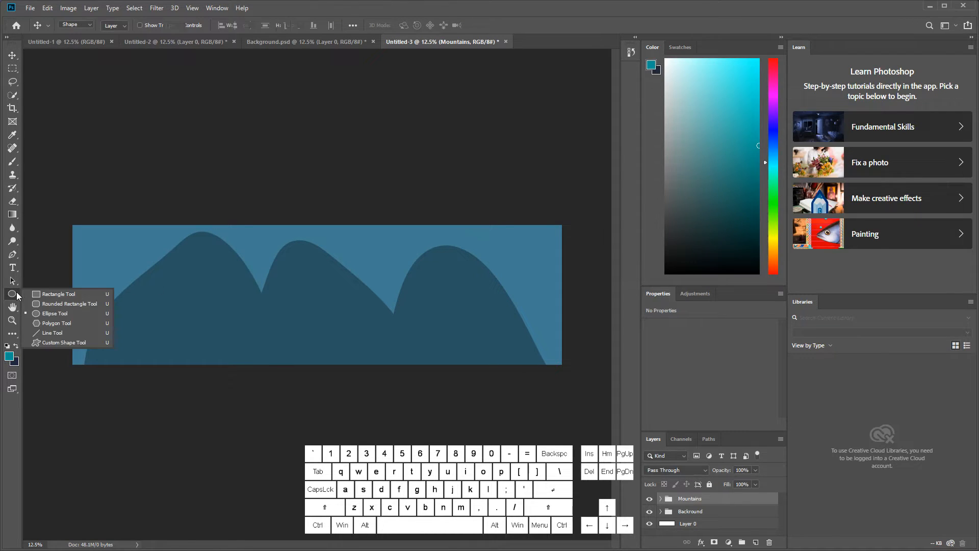
pyautogui.click(56, 295)
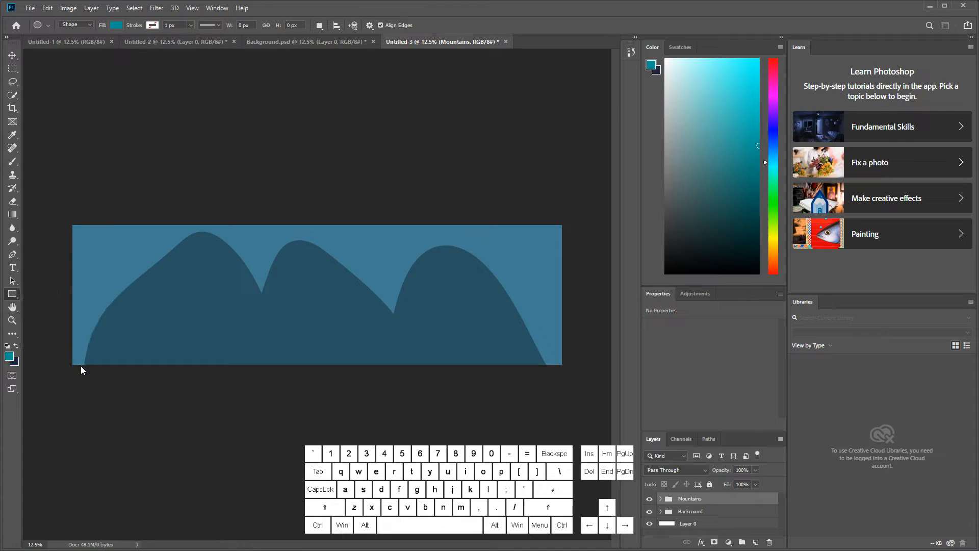
pyautogui.moveTo(71, 334); pyautogui.dragTo(574, 381)
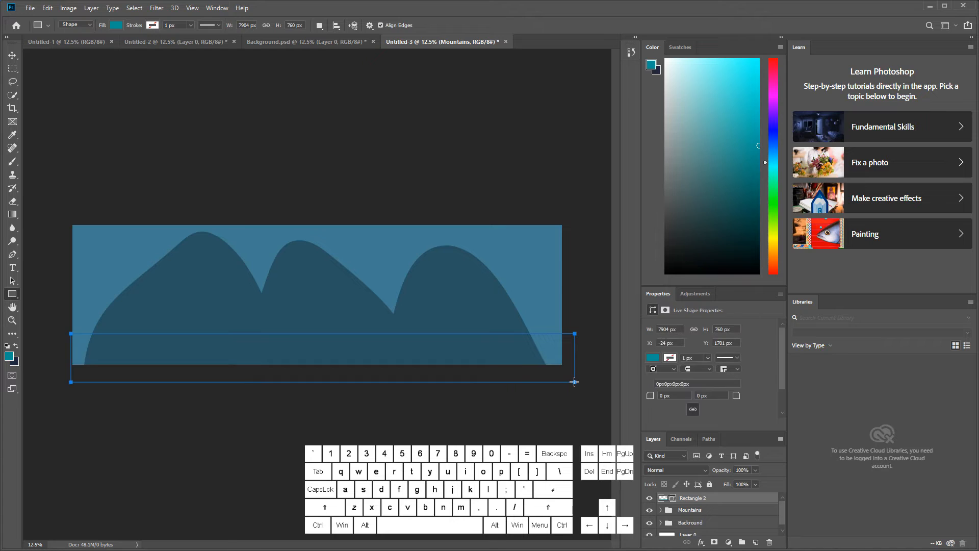
pyautogui.click(653, 358)
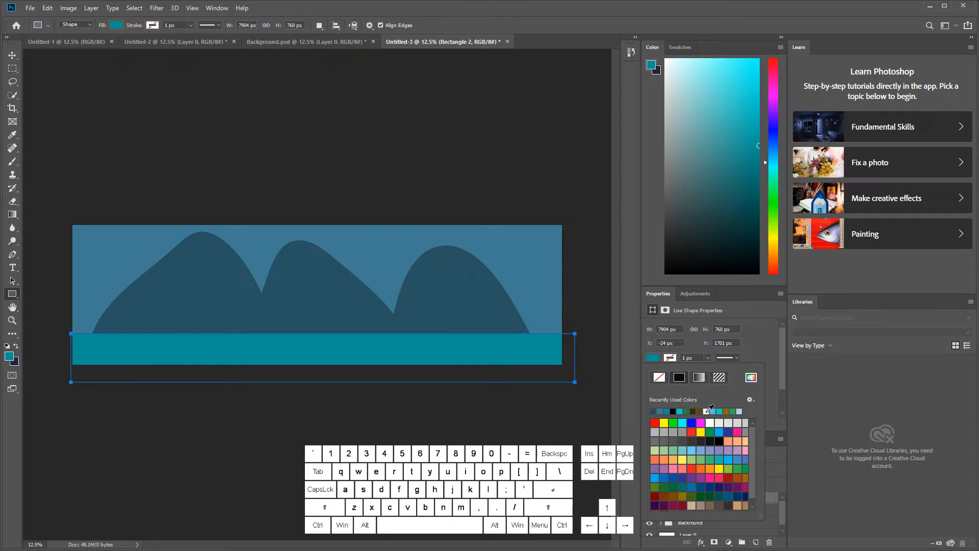
pyautogui.click(695, 409)
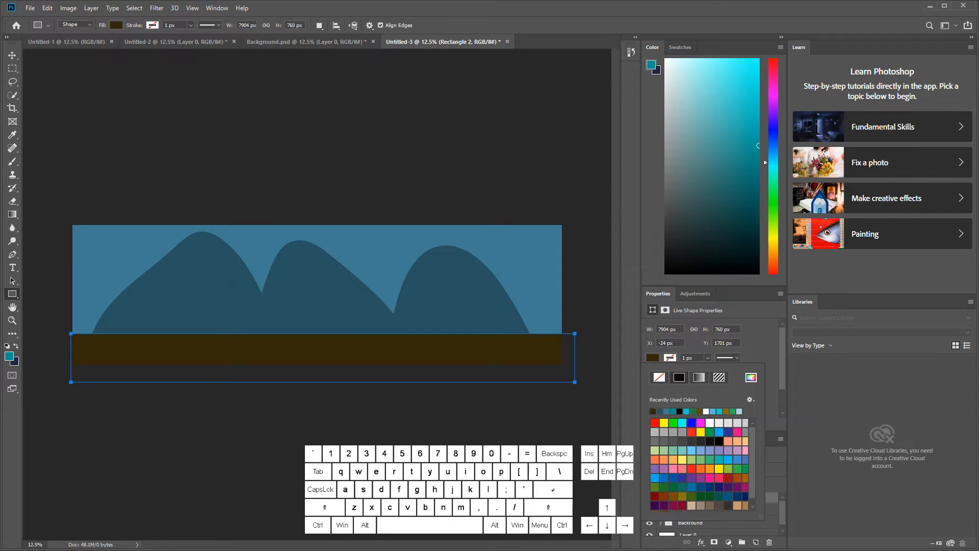
# Step: Draw a thin rectangle about 7888 × 177 px along the brown ground's upper edge and fill it with green
pyautogui.click(12, 279)
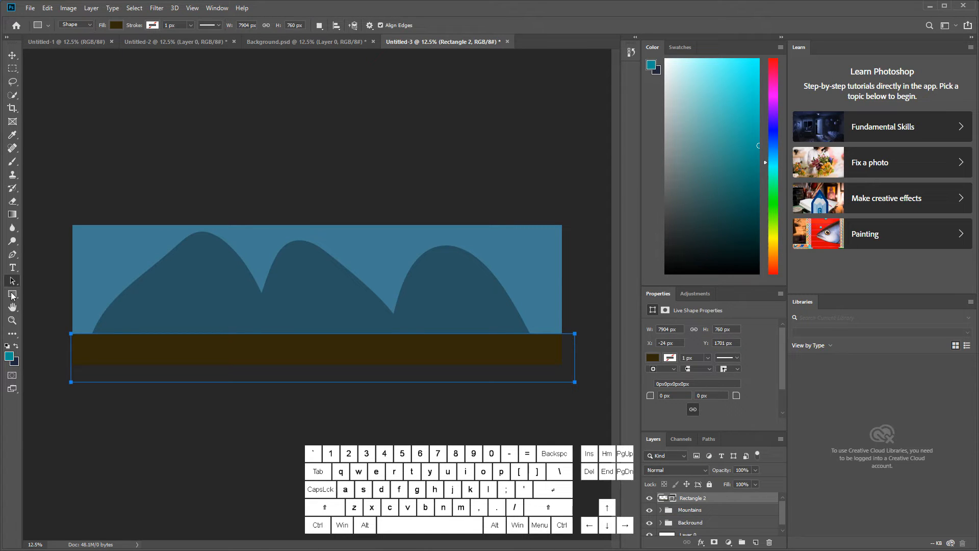
pyautogui.press('u')
pyautogui.moveTo(63, 327); pyautogui.dragTo(566, 337)
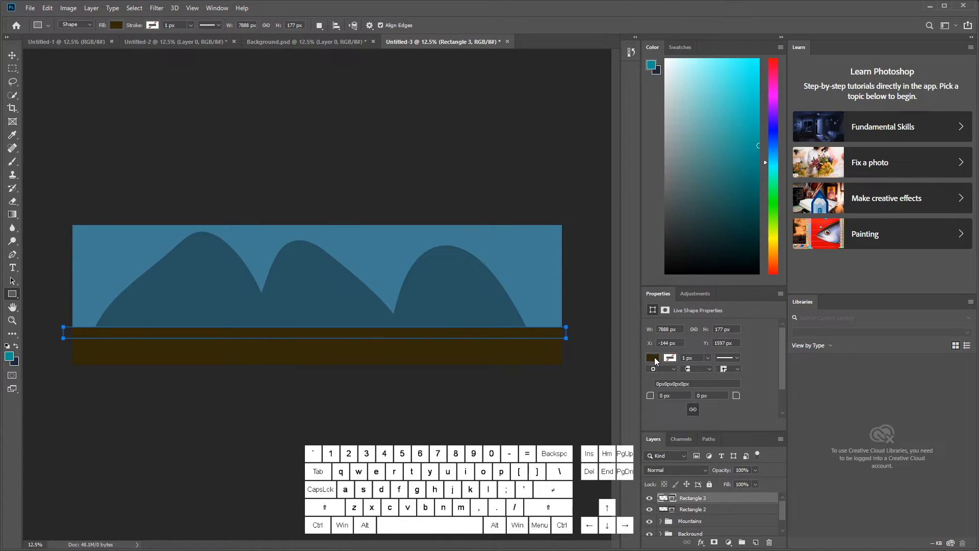
pyautogui.click(654, 358)
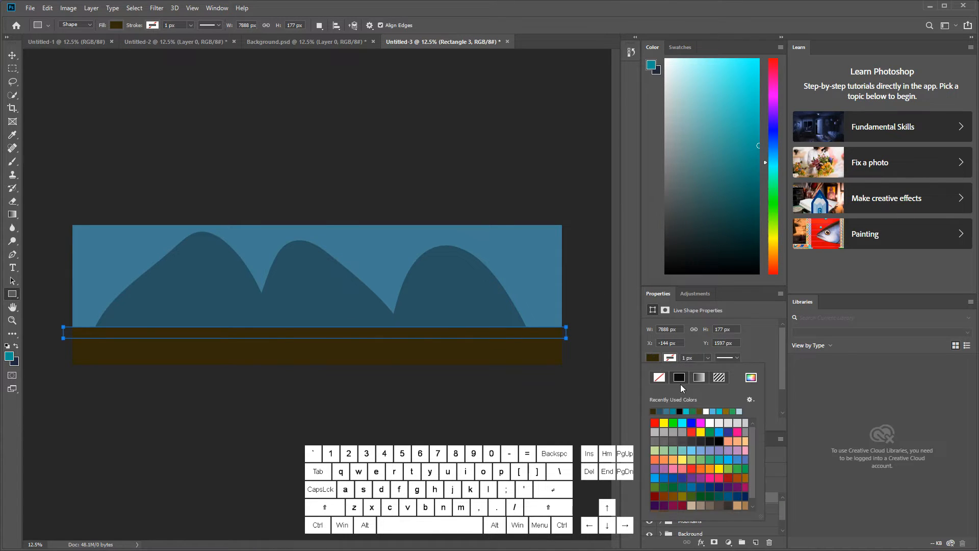
pyautogui.click(739, 410)
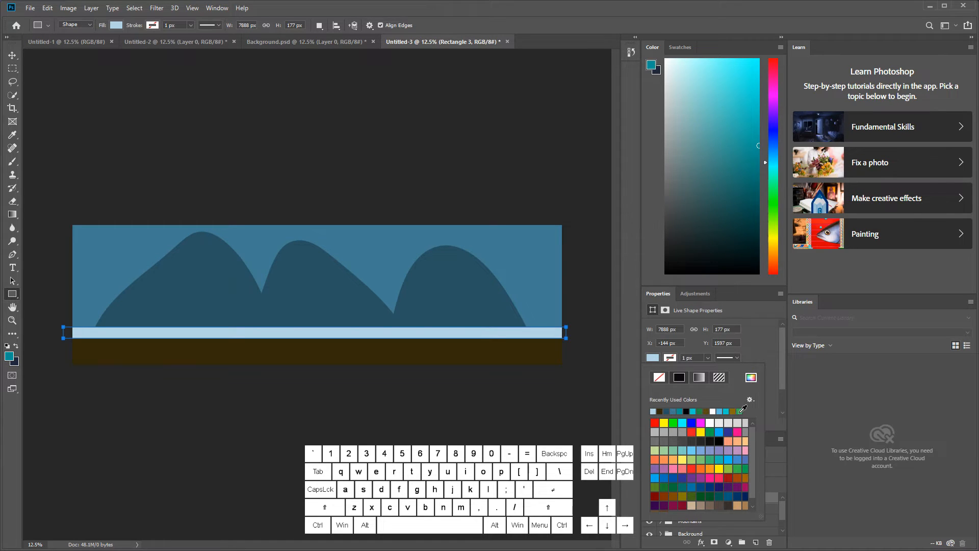
pyautogui.click(741, 411)
pyautogui.click(756, 358)
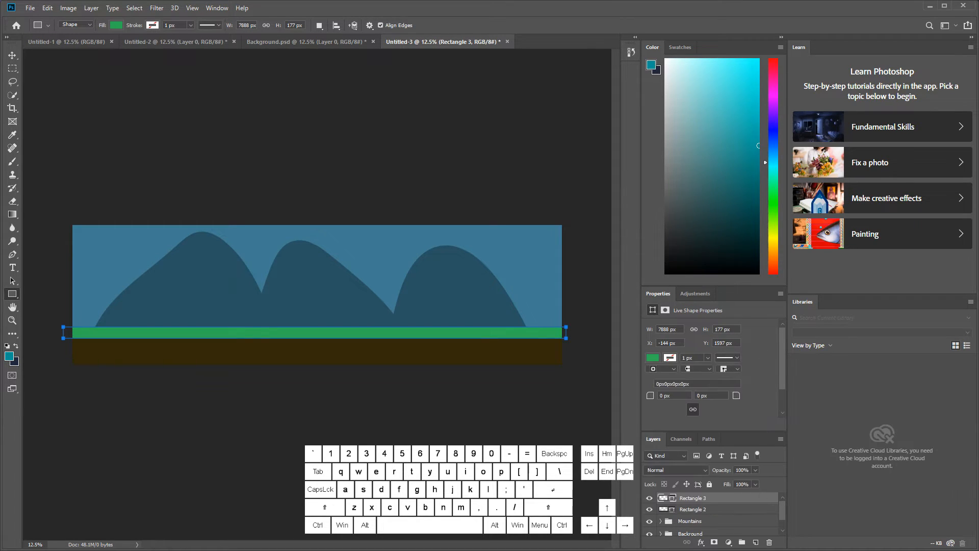
# Step: Switch to the Custom Shape tool
pyautogui.click(12, 55)
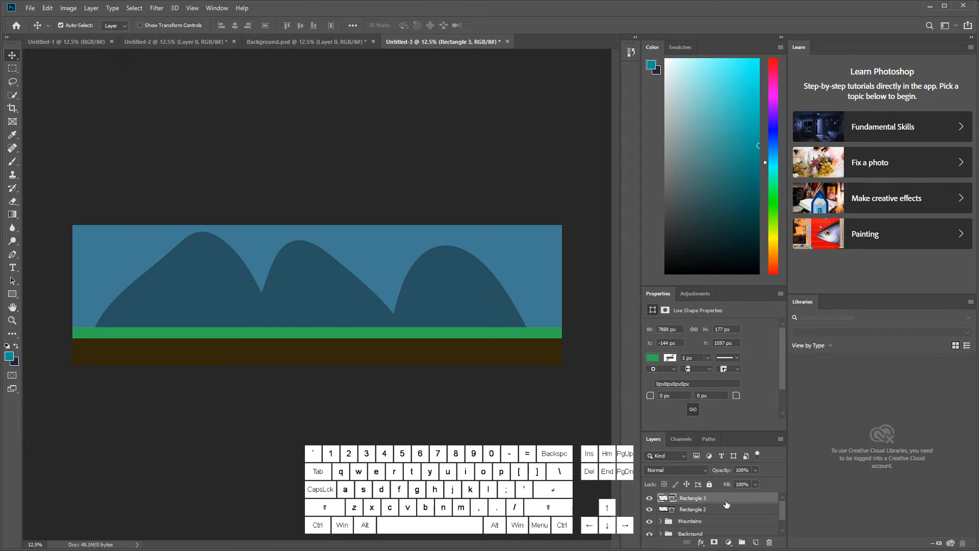
pyautogui.rightClick(11, 295)
pyautogui.click(42, 345)
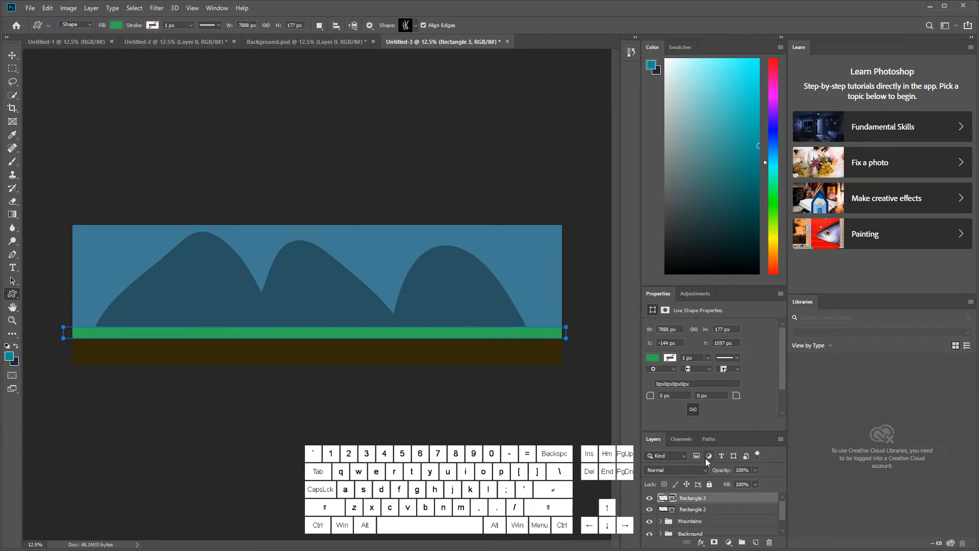
# Step: Group the green and brown rectangle layers and name the group "Platform"
pyautogui.keyDown('shift'); pyautogui.click(712, 510); pyautogui.keyUp('shift')
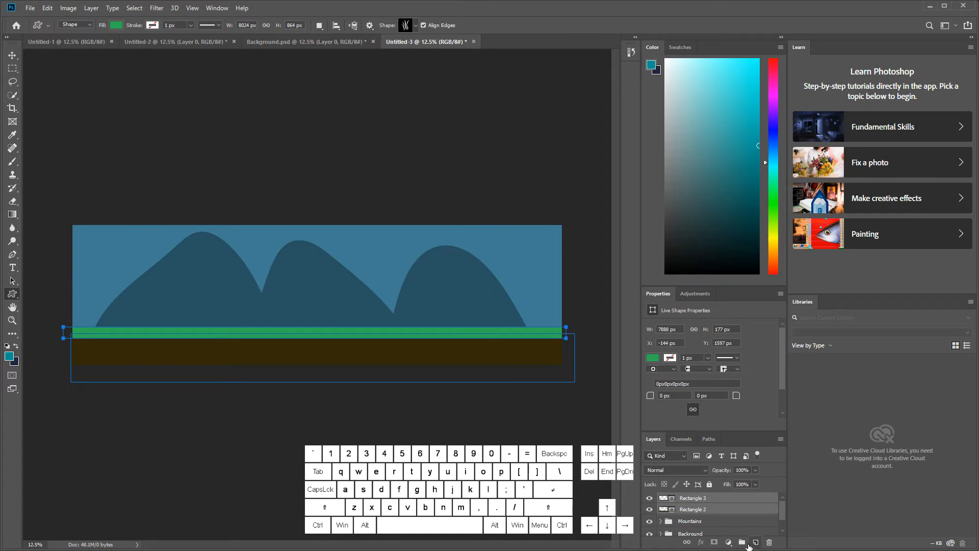
pyautogui.click(742, 542)
pyautogui.doubleClick(694, 497)
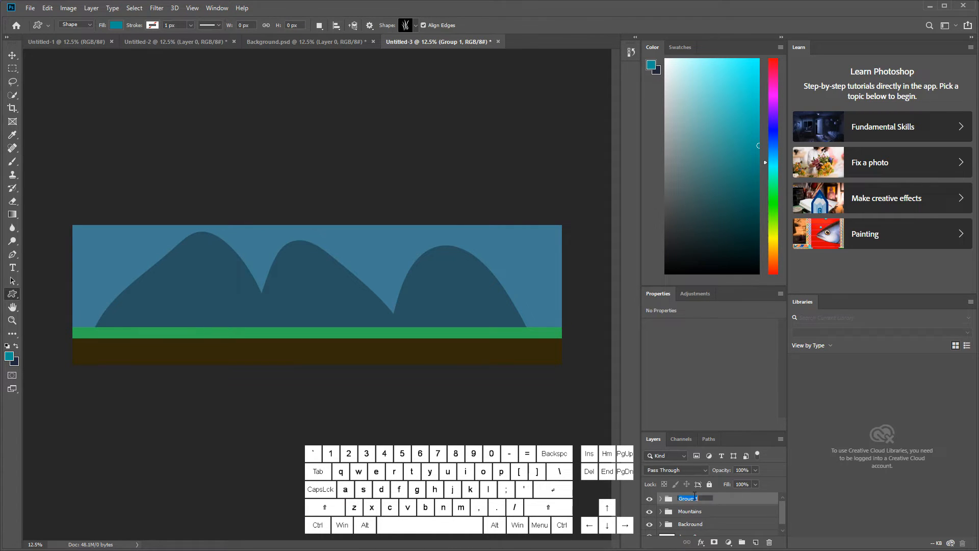
pyautogui.write('Platform')
pyautogui.press('Return')
# Step: Draw a grass custom shape about 1056 × 1103 px above the platform's centre and fill it with dark green
pyautogui.click(414, 26)
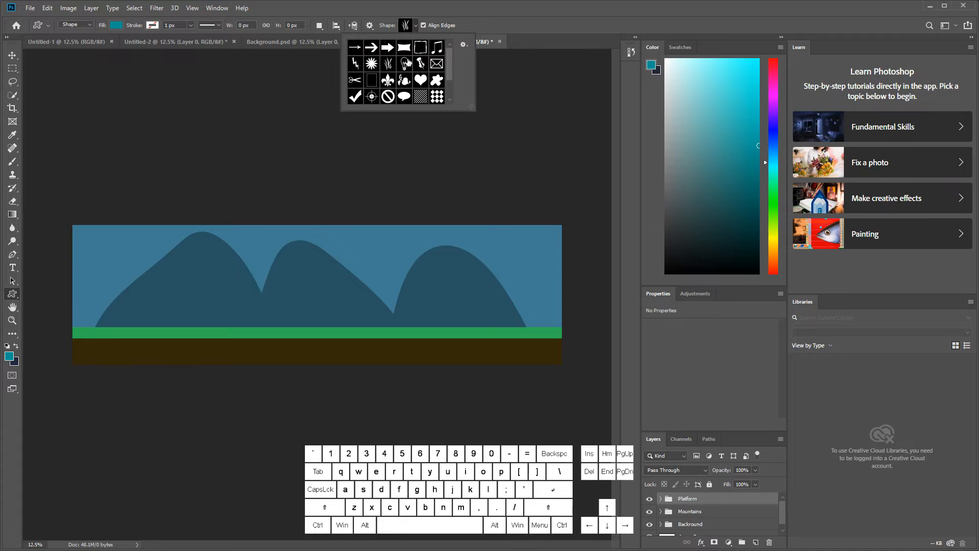
pyautogui.scroll(-1, 434, 94)
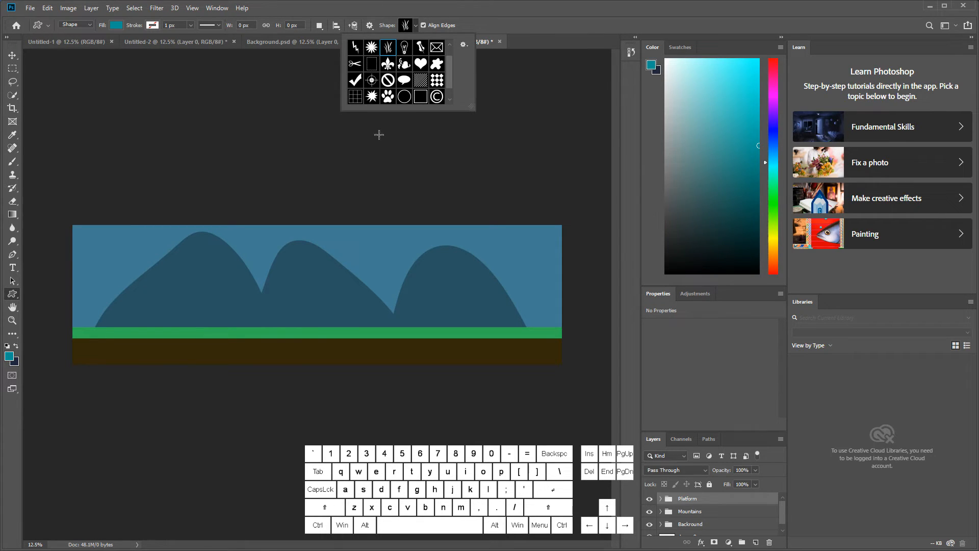
pyautogui.moveTo(312, 259); pyautogui.dragTo(379, 329)
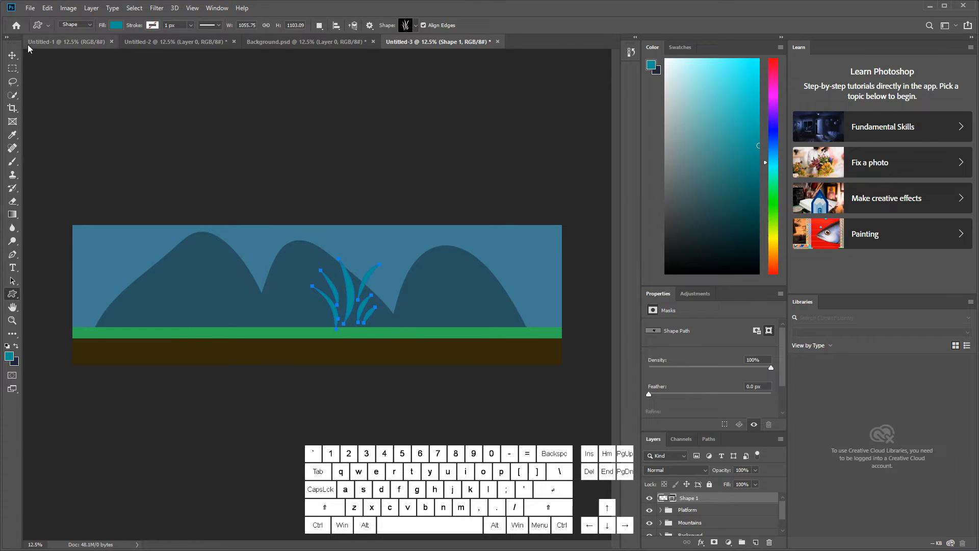
pyautogui.click(118, 25)
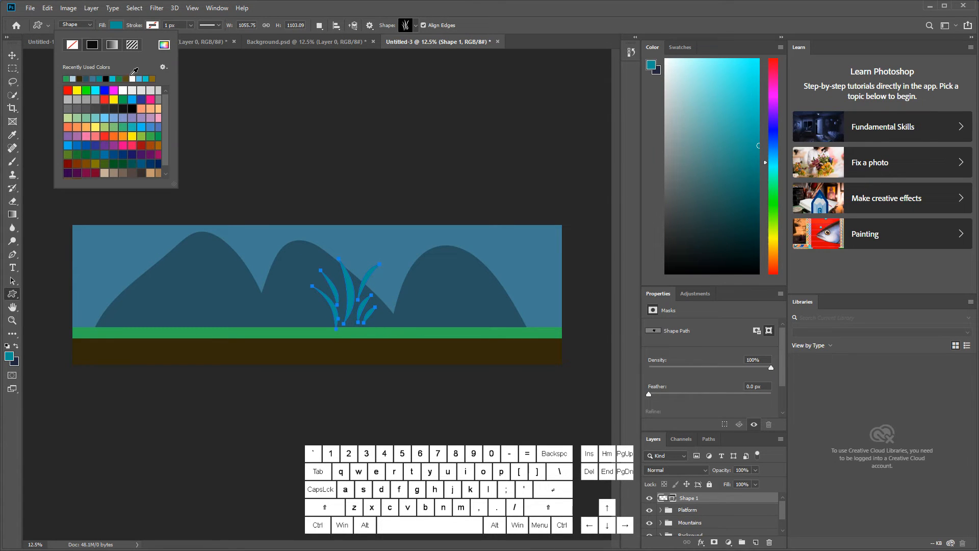
pyautogui.click(119, 79)
# Step: Place the grass layer beneath the Platform group and move the grass in front of the third mountain's far slope
pyautogui.click(13, 54)
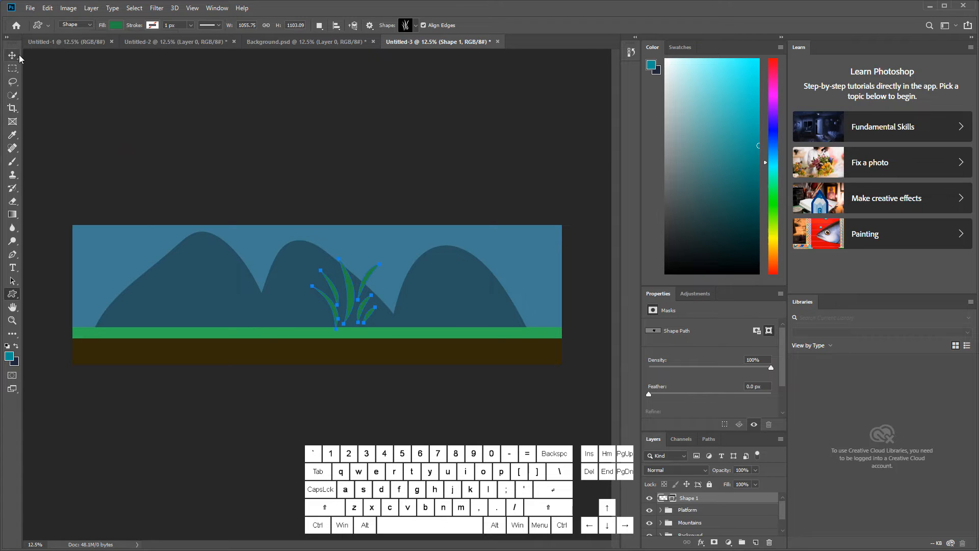
pyautogui.moveTo(700, 497); pyautogui.dragTo(719, 518)
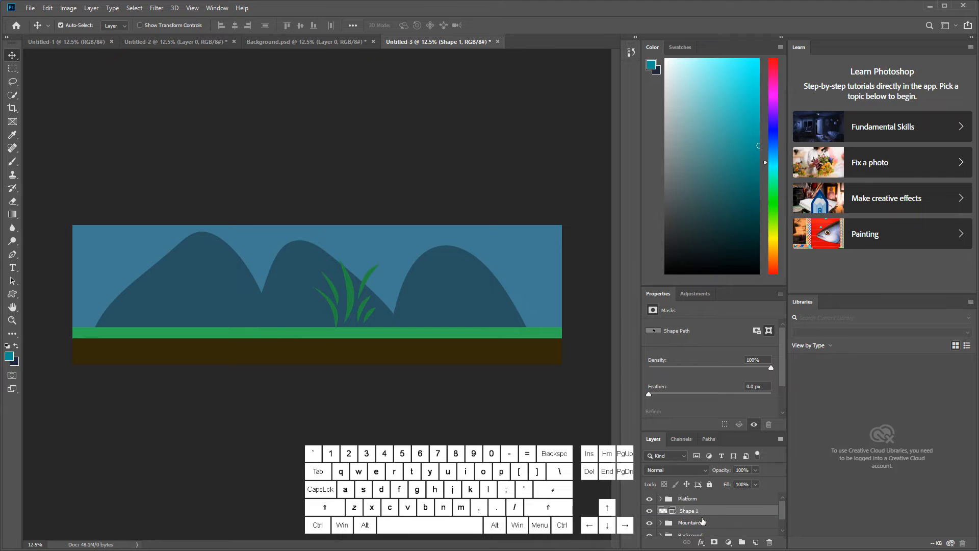
pyautogui.moveTo(345, 282); pyautogui.dragTo(490, 308)
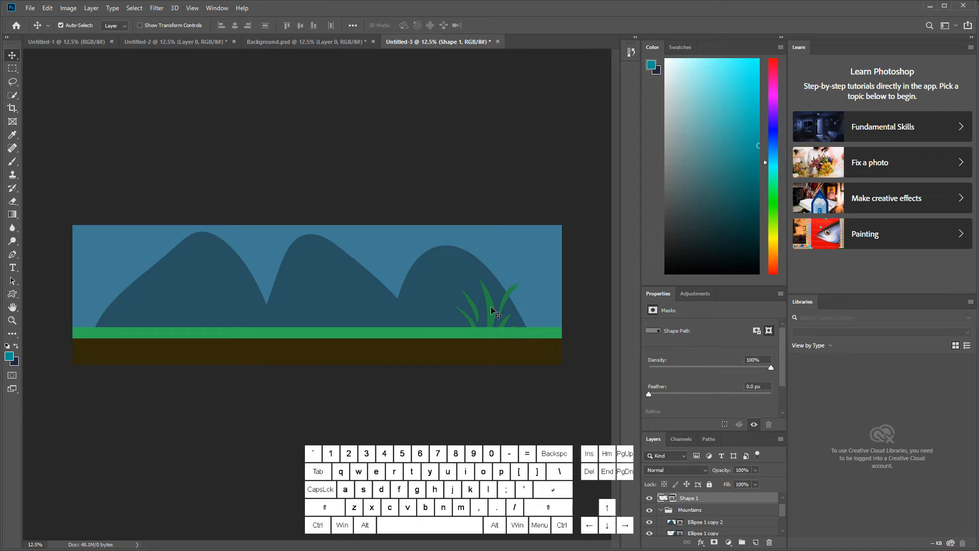
# Step: Scale the grass down to about 62% and raise it slightly so its base sits behind the green strip
pyautogui.hotkey('ctrl', '=')
pyautogui.hotkey('ctrl', '=')
pyautogui.hotkey('ctrl', '=')
pyautogui.hotkey('ctrl', '=')
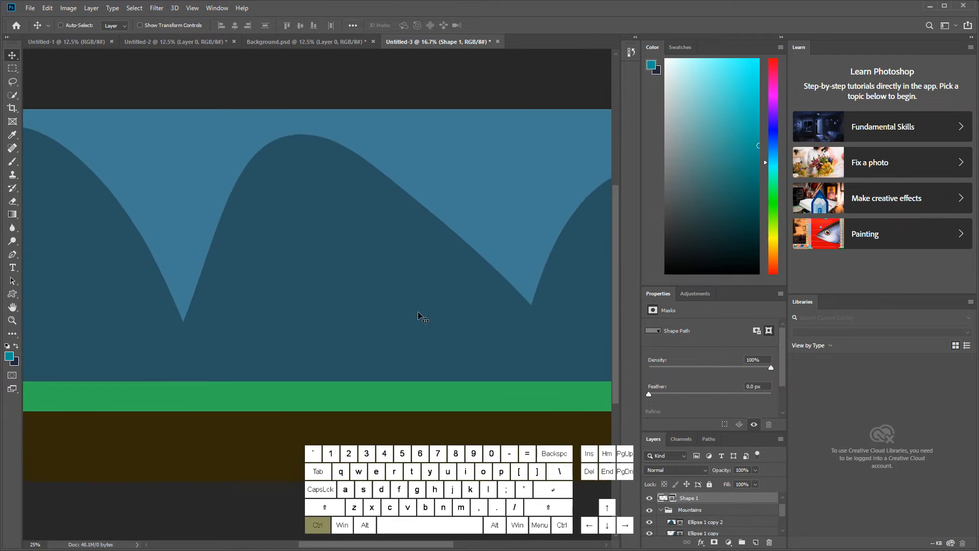
pyautogui.hotkey('ctrl', '-')
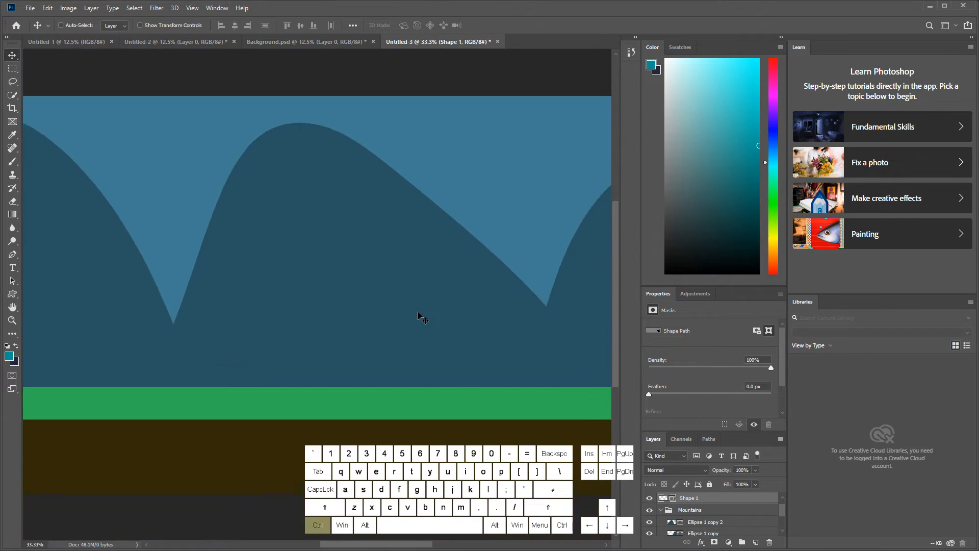
pyautogui.hotkey('ctrl', '=')
pyautogui.hotkey('ctrl', '-')
pyautogui.hotkey('ctrl', '-')
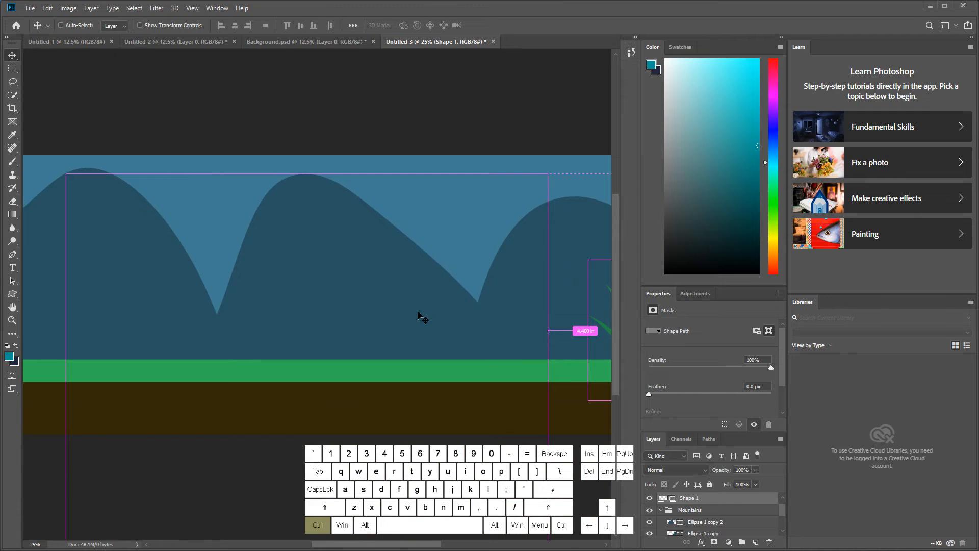
pyautogui.moveTo(390, 548); pyautogui.dragTo(466, 548)
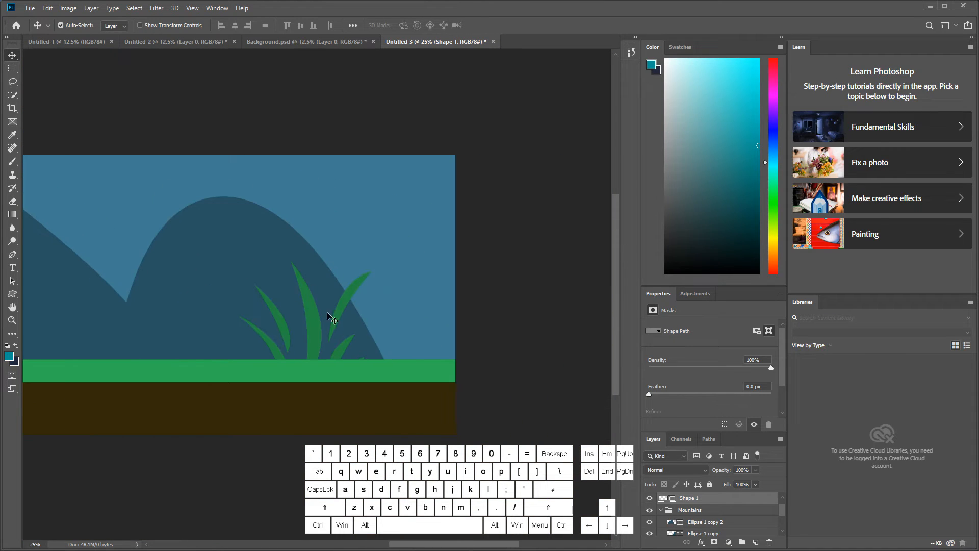
pyautogui.hotkey('ctrl', 't')
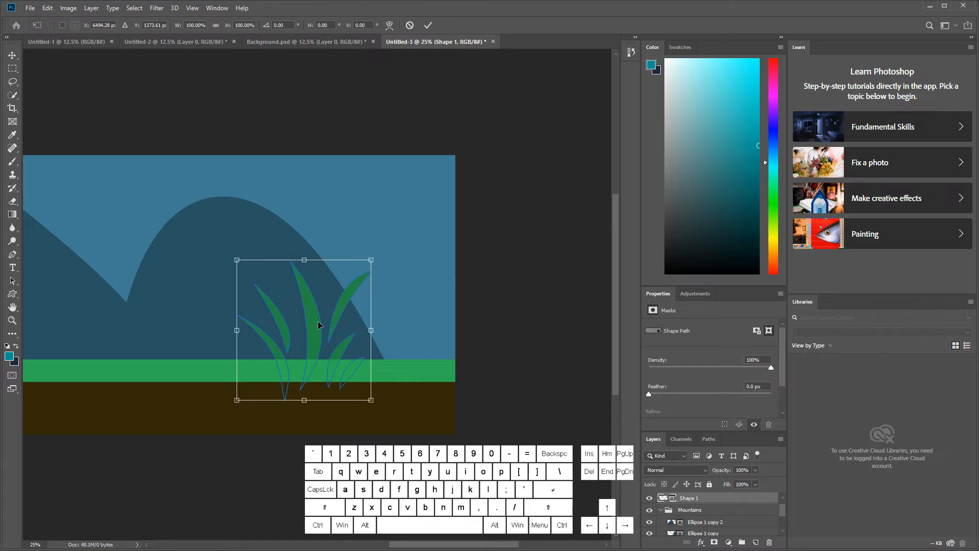
pyautogui.moveTo(372, 261); pyautogui.dragTo(322, 325)
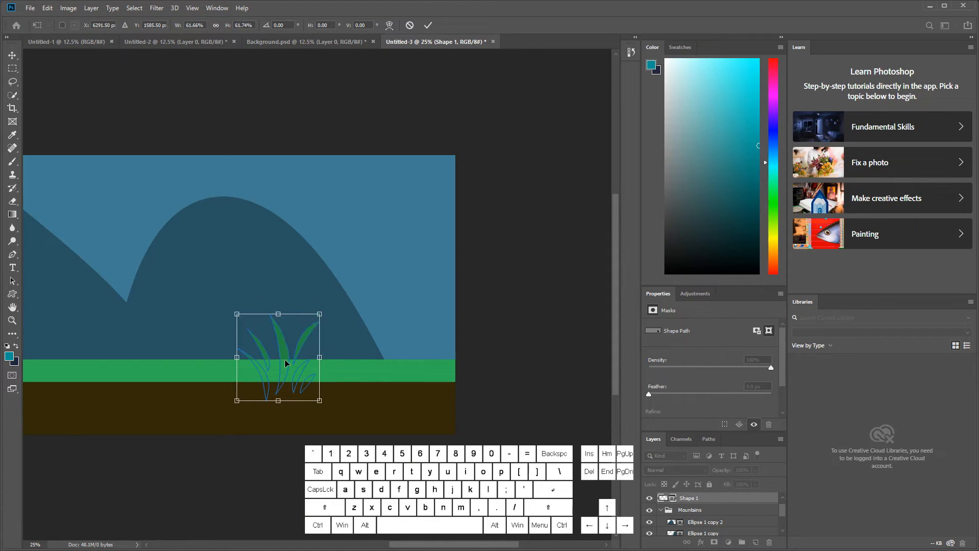
pyautogui.moveTo(284, 359); pyautogui.dragTo(283, 346)
pyautogui.press('Return')
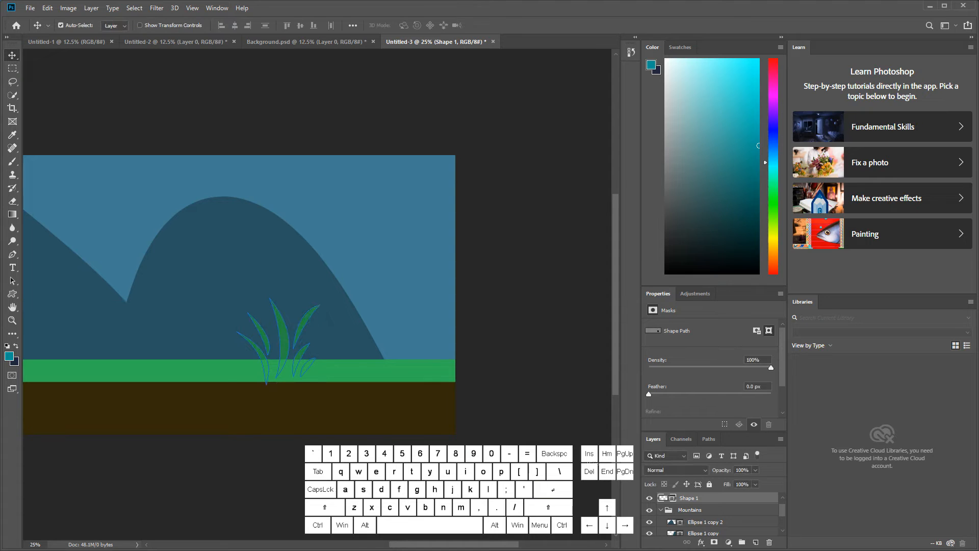
# Step: Duplicate the grass layer and shift the copy left so that it overlaps the original tuft
pyautogui.rightClick(720, 501)
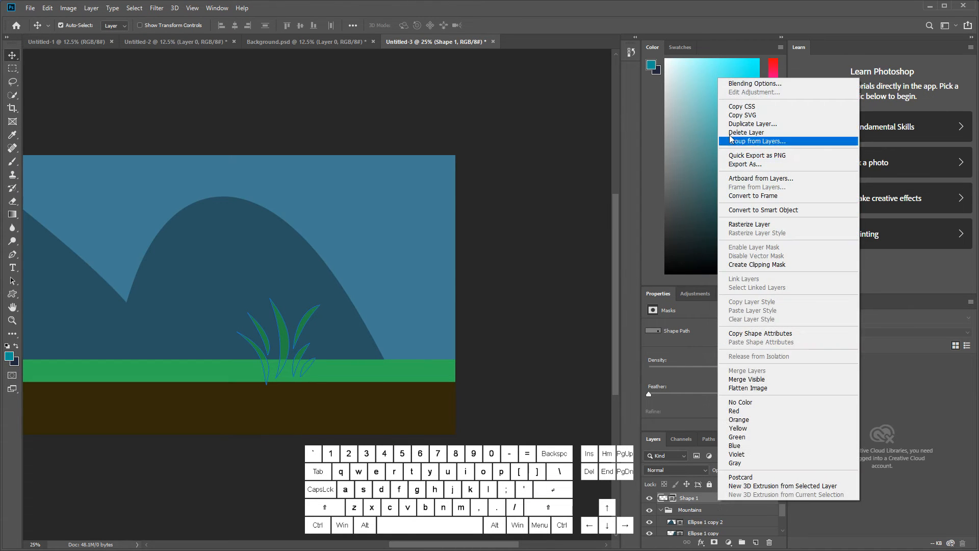
pyautogui.click(751, 124)
pyautogui.click(571, 151)
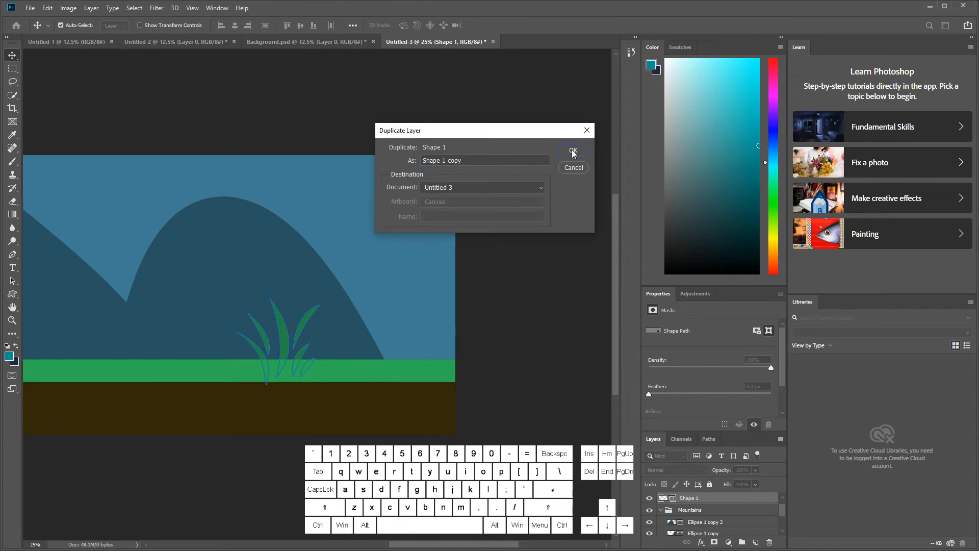
pyautogui.hotkey('ctrl', 't')
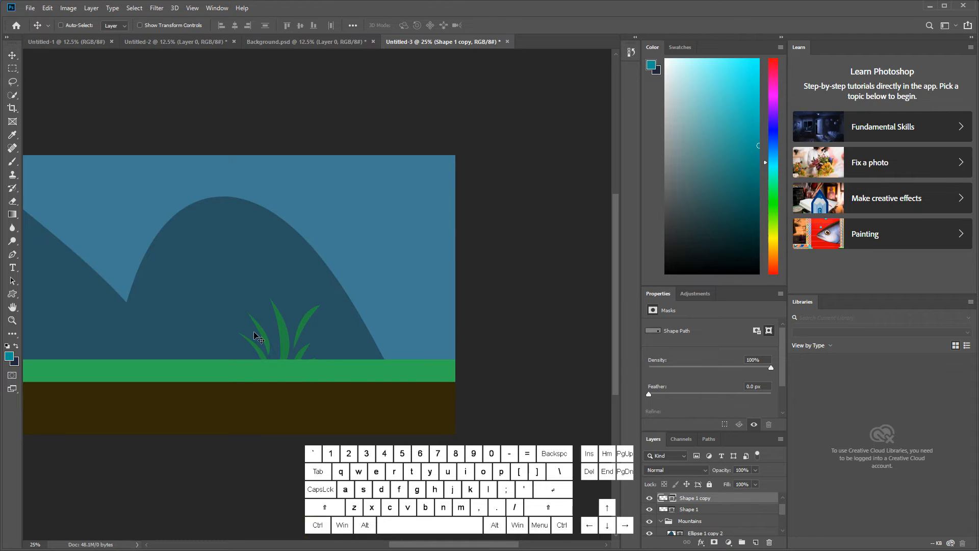
pyautogui.moveTo(280, 336); pyautogui.dragTo(234, 332)
pyautogui.press('Return')
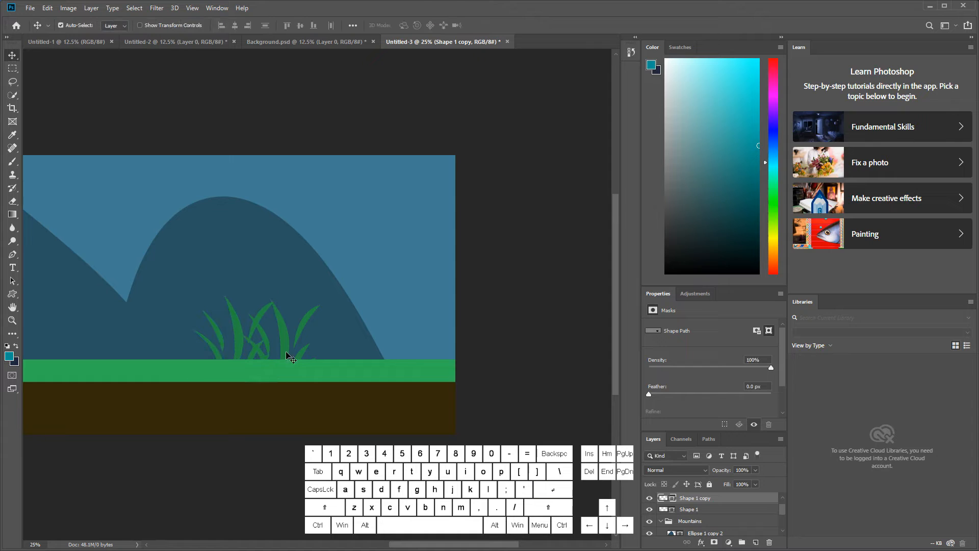
# Step: Duplicate both grass layers together and move the copies left to extend the row of grass
pyautogui.keyDown('shift'); pyautogui.click(714, 510); pyautogui.keyUp('shift')
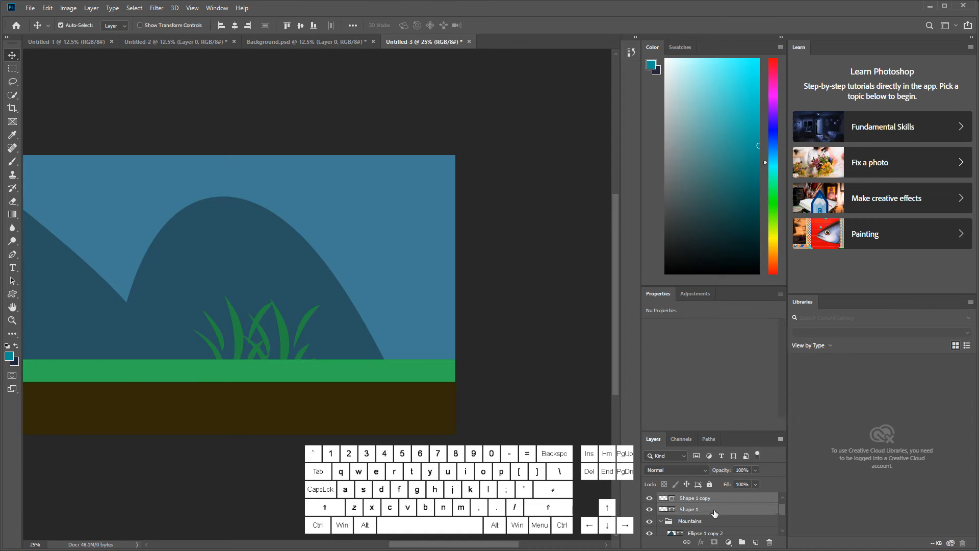
pyautogui.rightClick(714, 513)
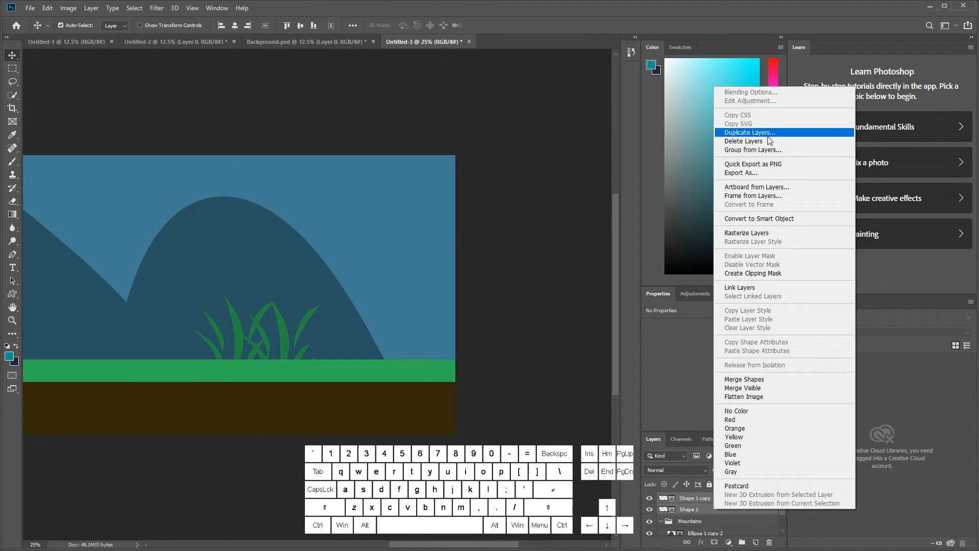
pyautogui.click(750, 132)
pyautogui.click(580, 153)
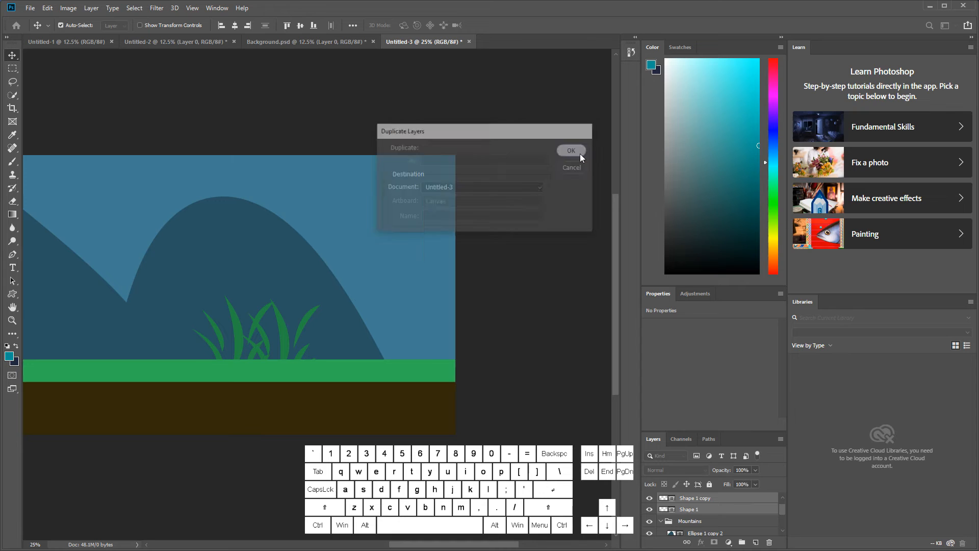
pyautogui.hotkey('ctrl', 't')
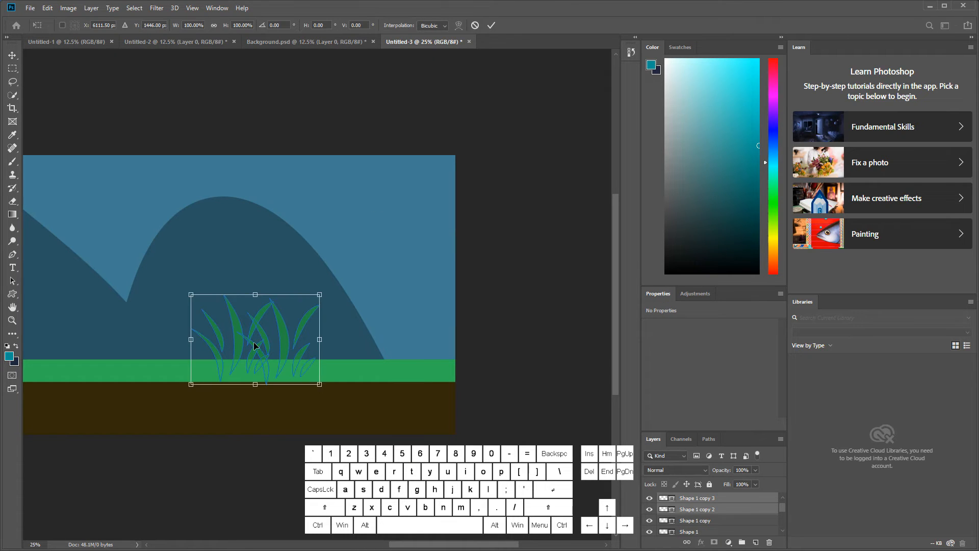
pyautogui.moveTo(240, 341); pyautogui.dragTo(137, 334)
pyautogui.press('Return')
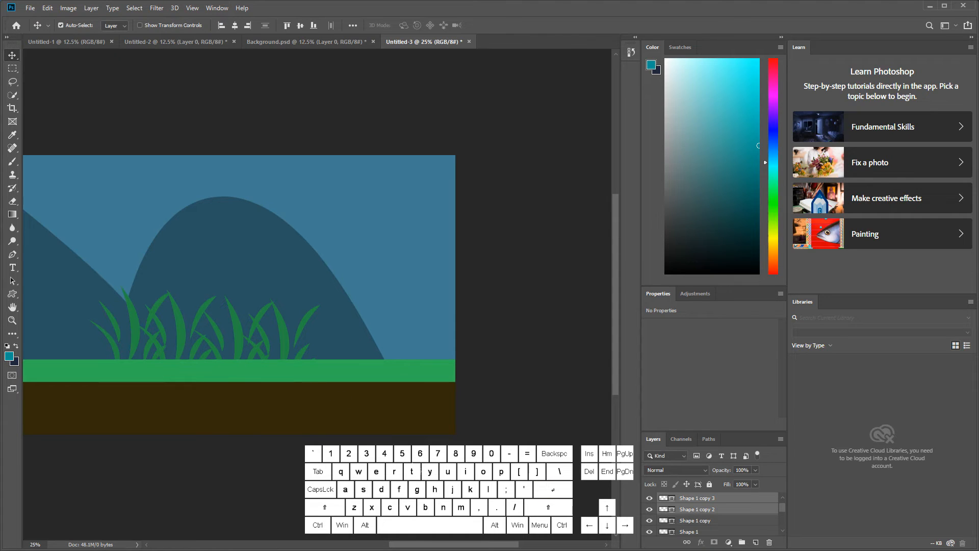
# Step: Group the four grass shape layers beneath the Platform group
pyautogui.moveTo(418, 544)
pyautogui.mouseDown()
pyautogui.moveTo(330, 538)
pyautogui.moveTo(429, 534)
pyautogui.mouseUp()
pyautogui.scroll(-1, 707, 526)
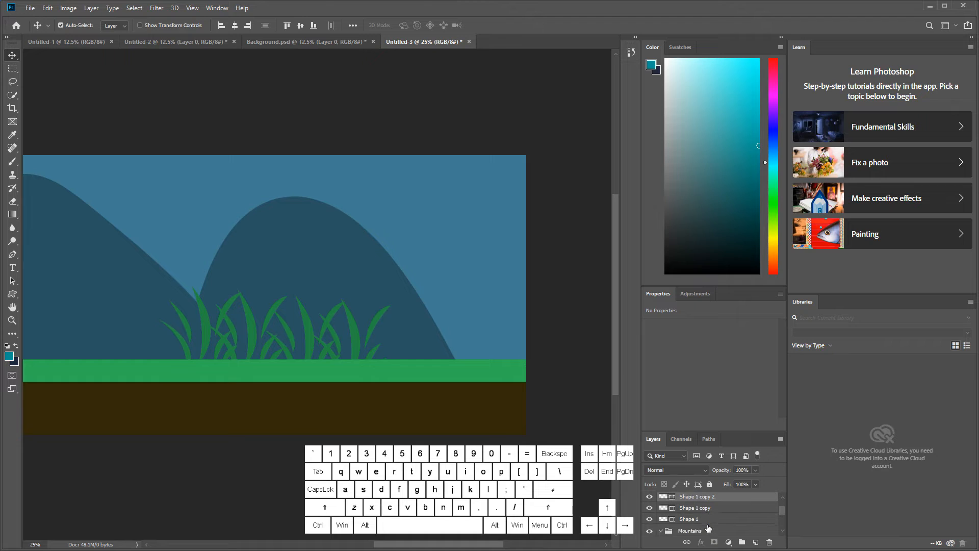
pyautogui.click(708, 510)
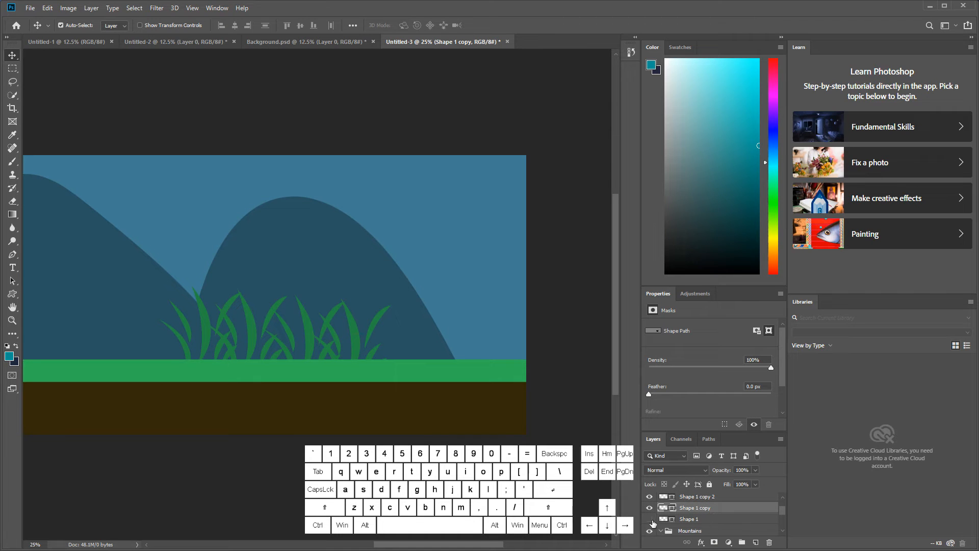
pyautogui.click(698, 519)
pyautogui.scroll(2, 699, 522)
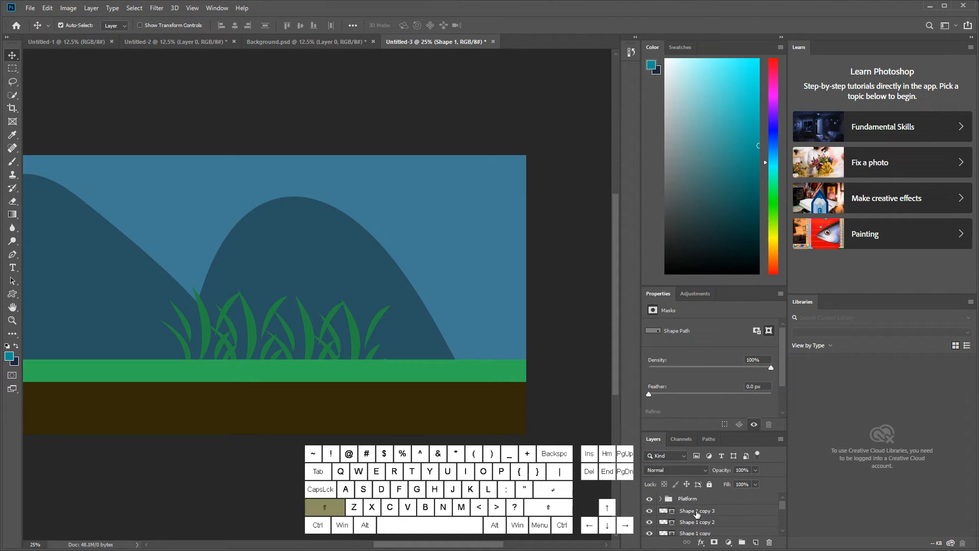
pyautogui.keyDown('shift'); pyautogui.click(699, 512); pyautogui.keyUp('shift')
pyautogui.click(742, 542)
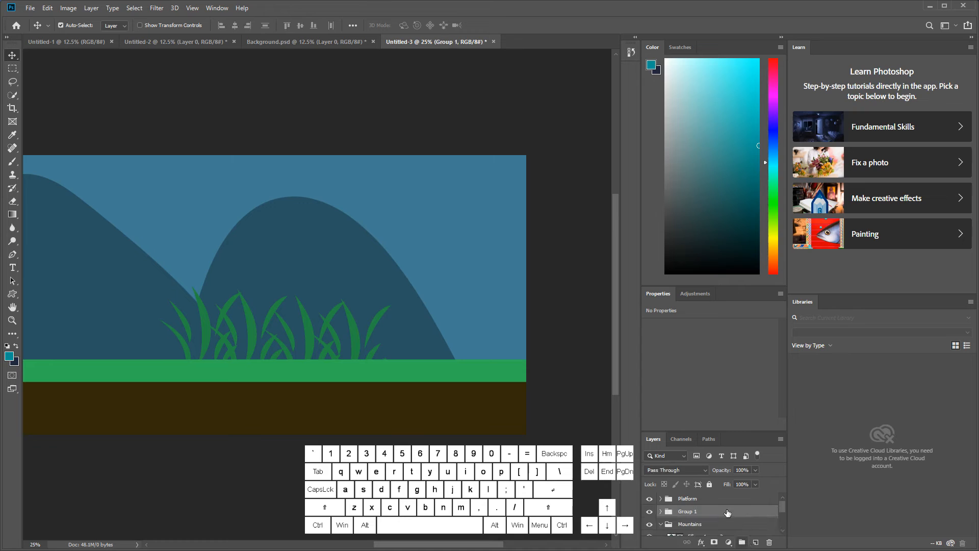
# Step: Duplicate the four grass layers in the new group and place the copies at the foot of the first mountain
pyautogui.click(661, 512)
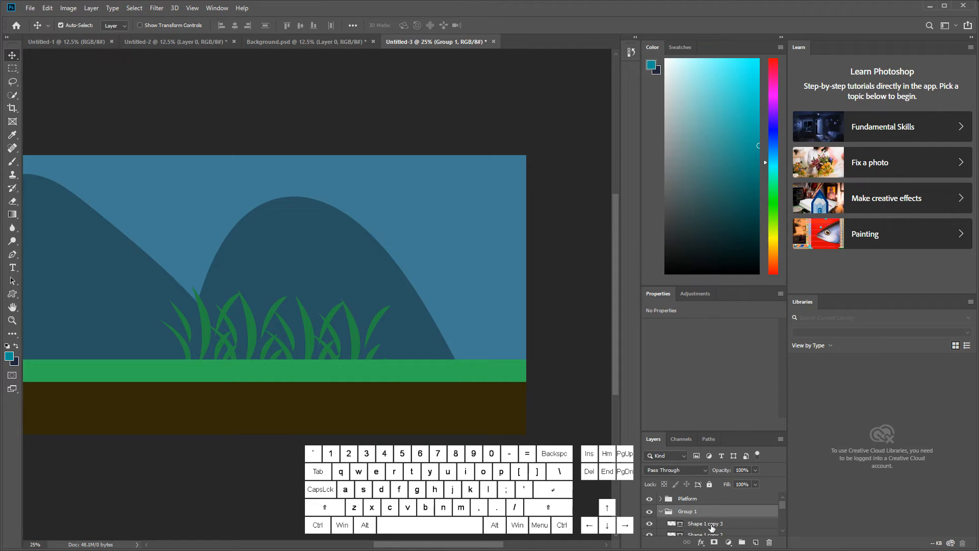
pyautogui.click(711, 524)
pyautogui.scroll(-2, 712, 527)
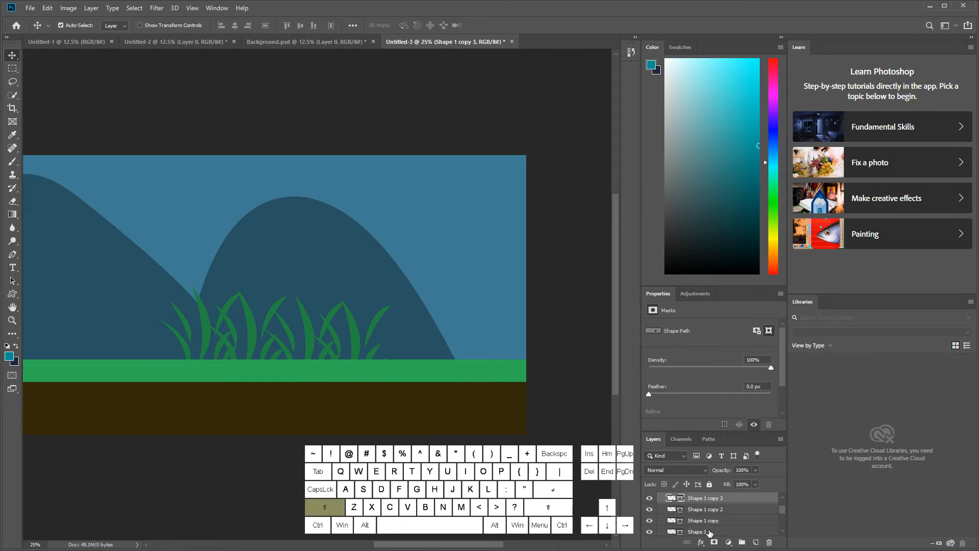
pyautogui.keyDown('shift'); pyautogui.click(709, 531); pyautogui.keyUp('shift')
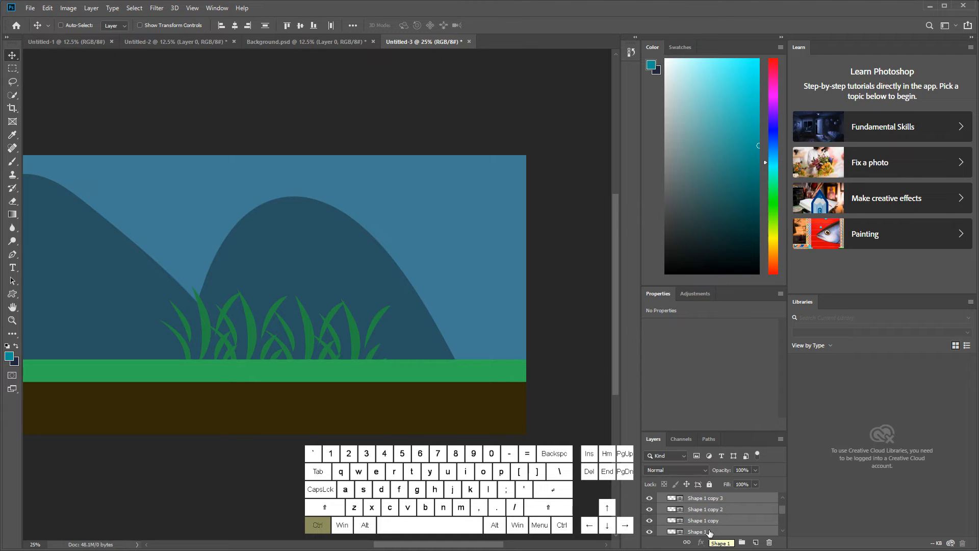
pyautogui.hotkey('ctrl', 'v')
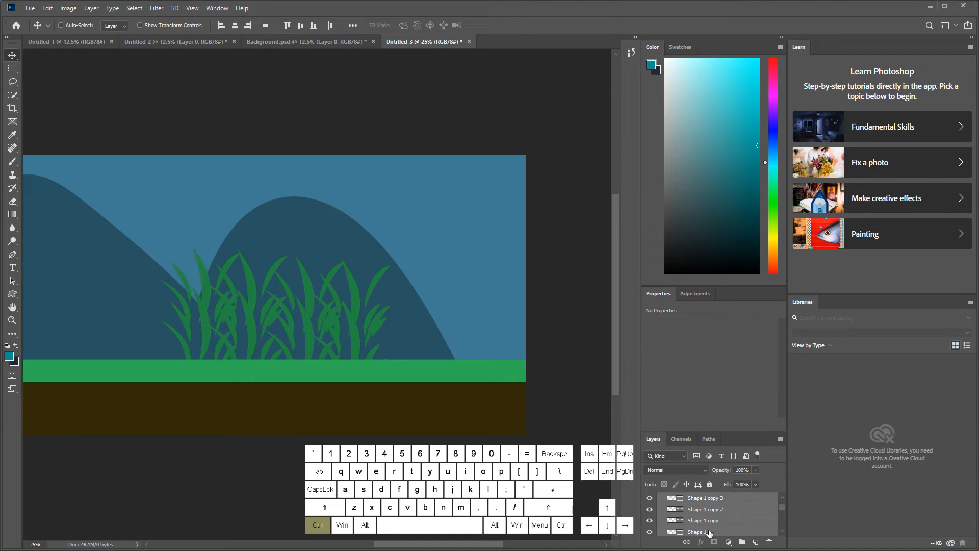
pyautogui.hotkey('ctrl', 't')
pyautogui.moveTo(323, 306); pyautogui.dragTo(100, 330)
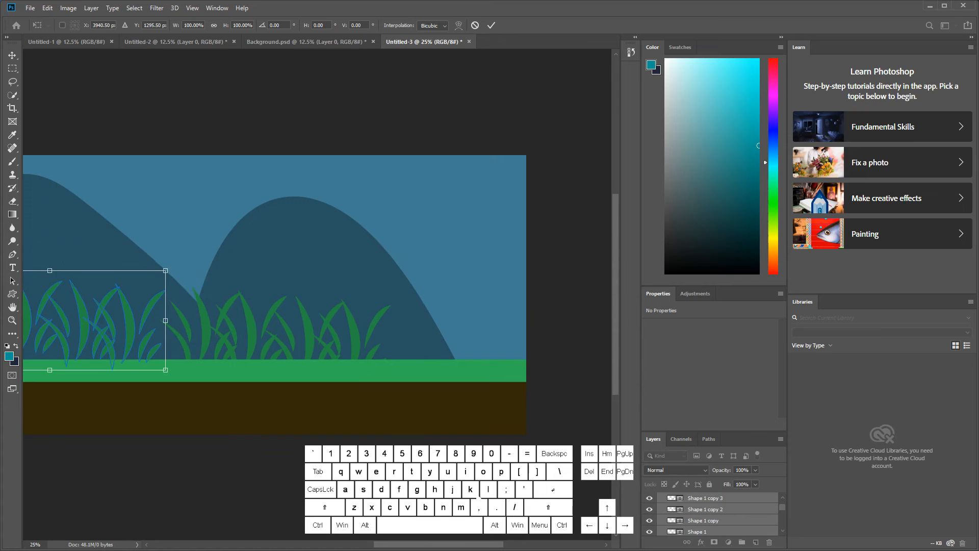
pyautogui.moveTo(463, 546); pyautogui.dragTo(374, 546)
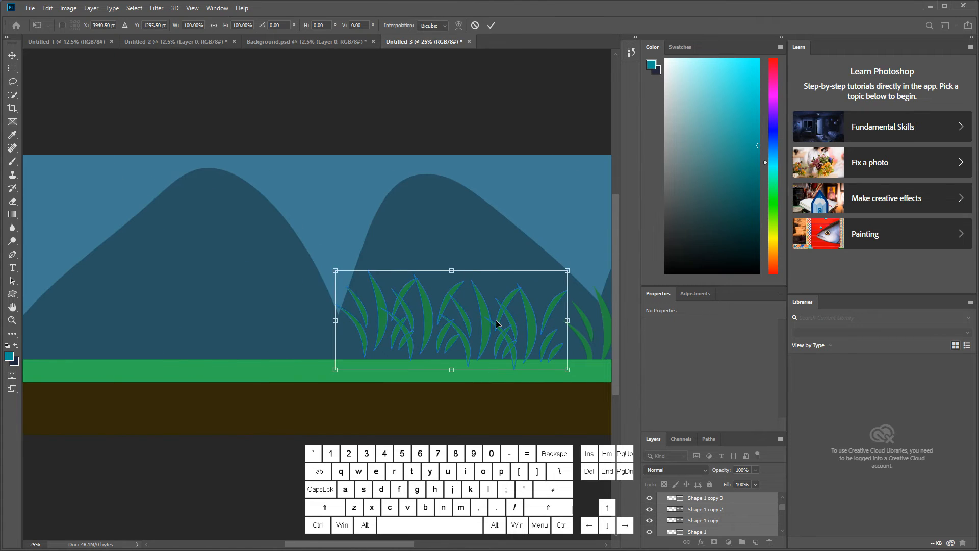
pyautogui.moveTo(496, 319); pyautogui.dragTo(225, 335)
pyautogui.press('Return')
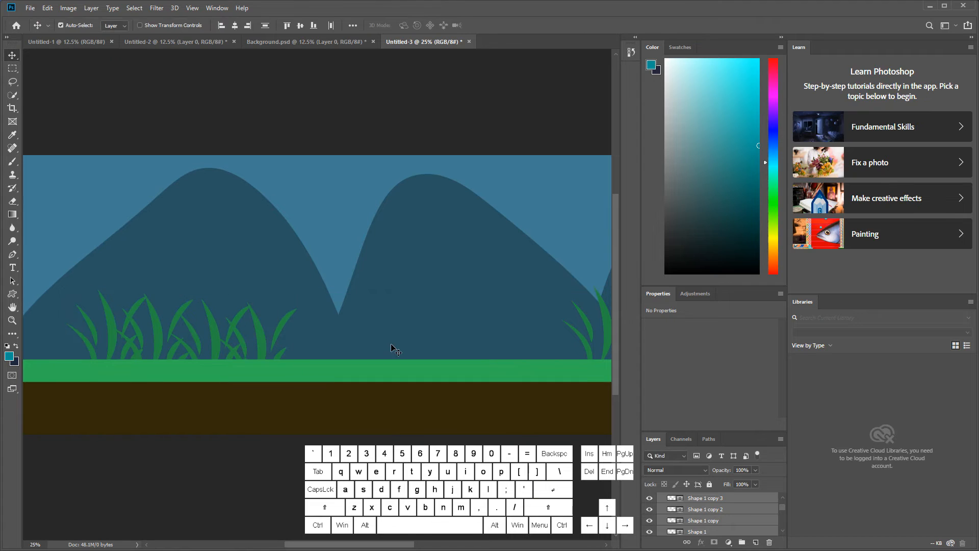
pyautogui.hotkey('ctrl', '-')
pyautogui.hotkey('ctrl', '-')
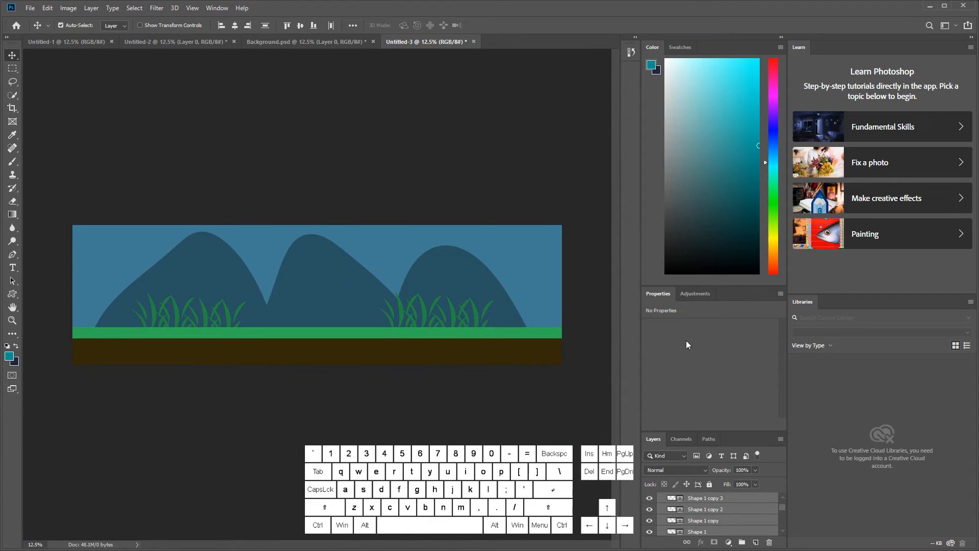
pyautogui.click(391, 335)
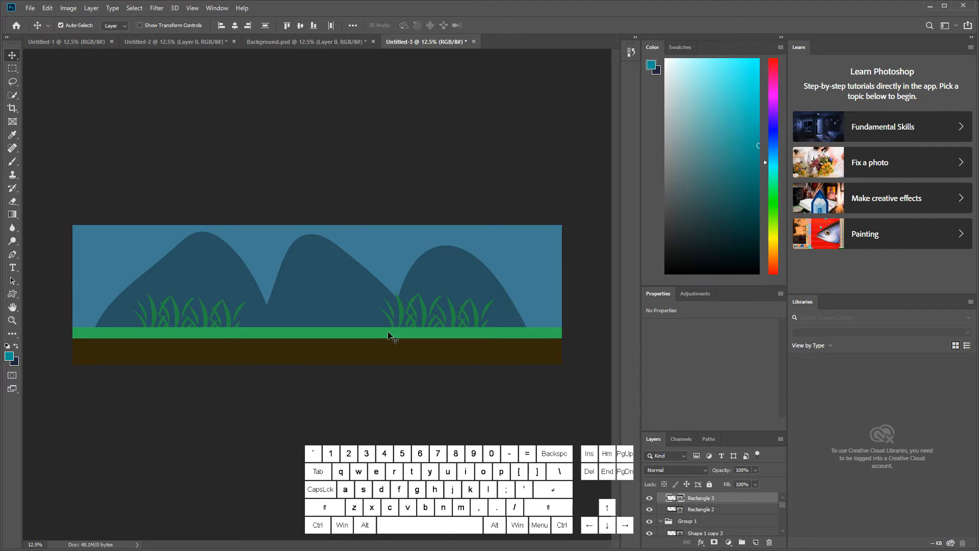
# Step: Add an Inner Shadow to the green ground strip with 64% opacity, a -138° angle and a distance of 69 px
pyautogui.doubleClick(734, 499)
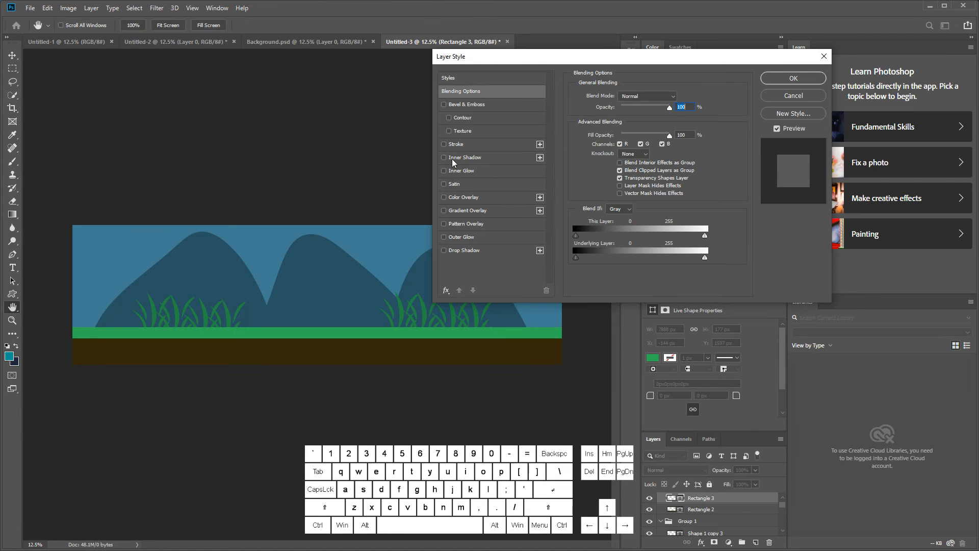
pyautogui.click(466, 156)
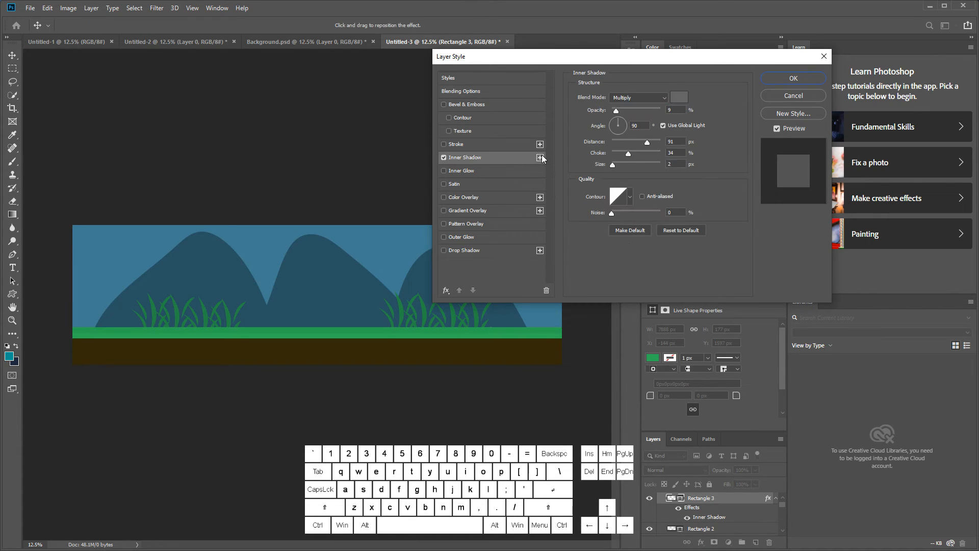
pyautogui.click(625, 129)
pyautogui.moveTo(625, 109); pyautogui.dragTo(643, 111)
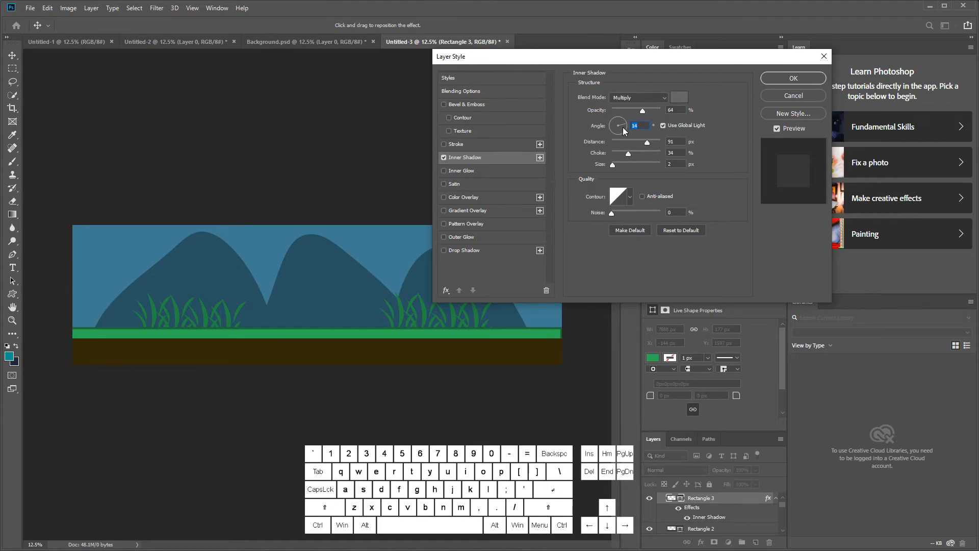
pyautogui.click(605, 132)
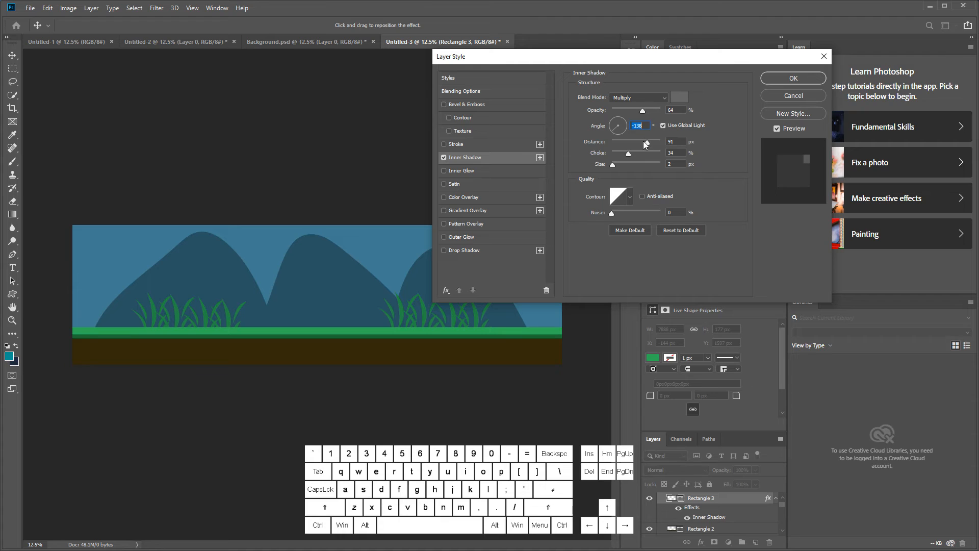
pyautogui.moveTo(643, 141)
pyautogui.mouseDown()
pyautogui.moveTo(653, 143)
pyautogui.moveTo(644, 146)
pyautogui.mouseUp()
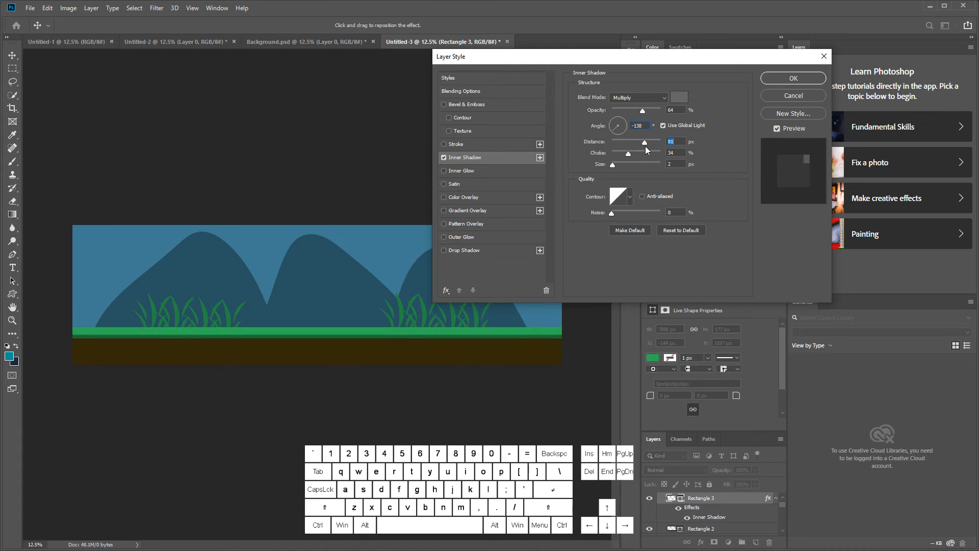
# Step: Set the green strip's Inner Shadow color to dark green 093500 and apply the layer style
pyautogui.click(661, 98)
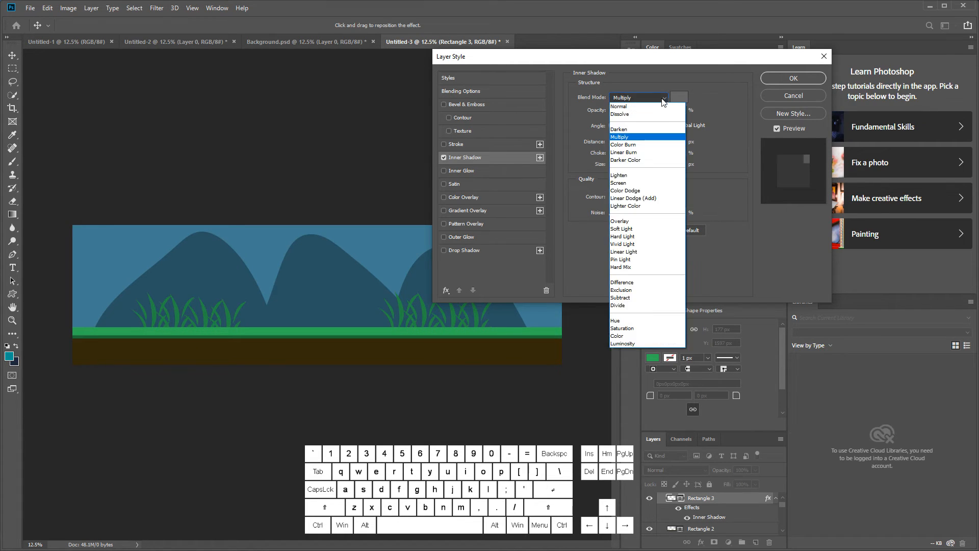
pyautogui.click(663, 99)
pyautogui.click(679, 97)
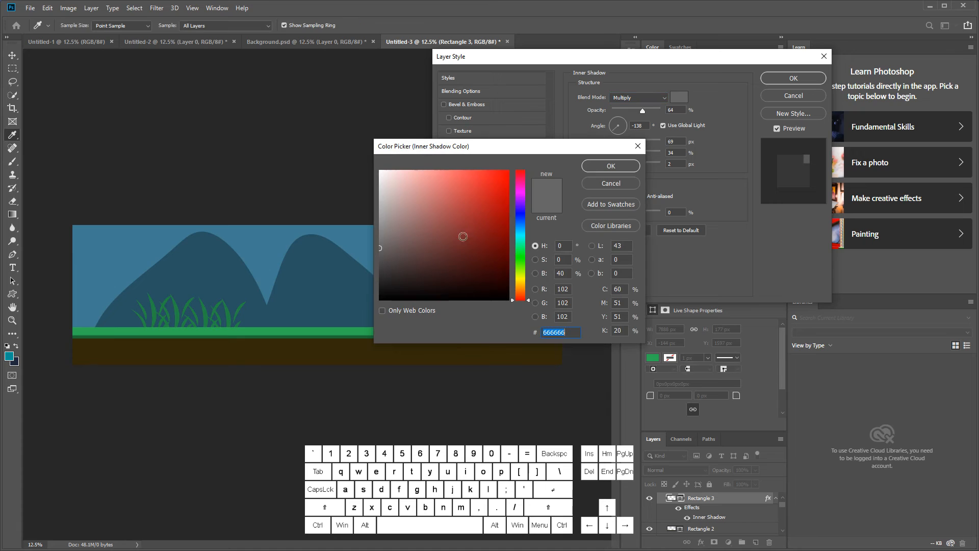
pyautogui.click(521, 256)
pyautogui.moveTo(495, 246); pyautogui.dragTo(507, 273)
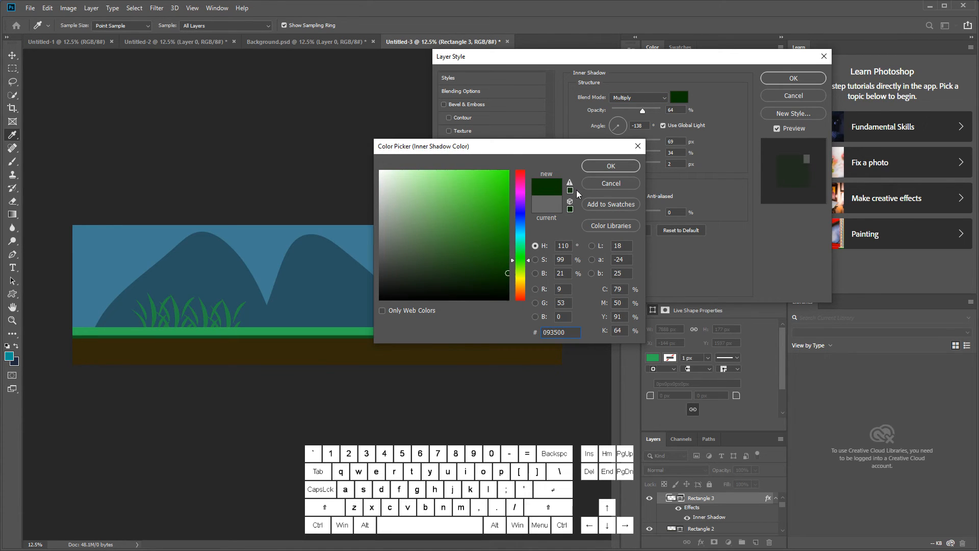
pyautogui.click(608, 170)
pyautogui.click(783, 78)
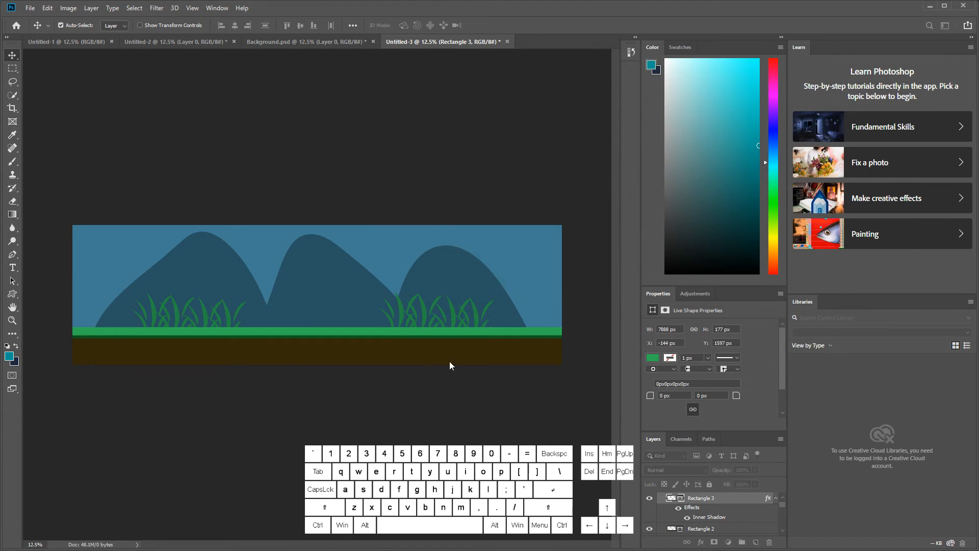
# Step: Add a Pattern Overlay to the brown ground rectangle with the gray grainy pattern at 23% opacity
pyautogui.click(458, 355)
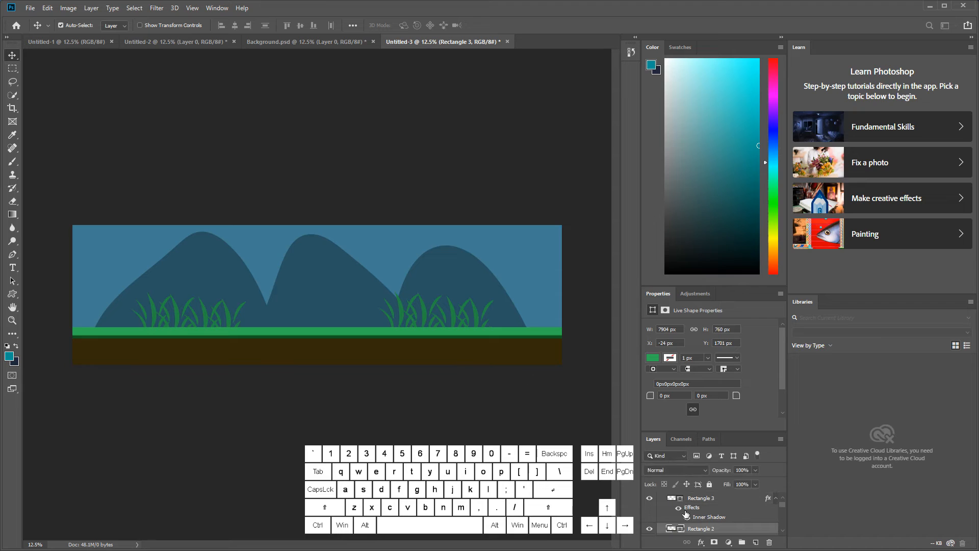
pyautogui.doubleClick(737, 530)
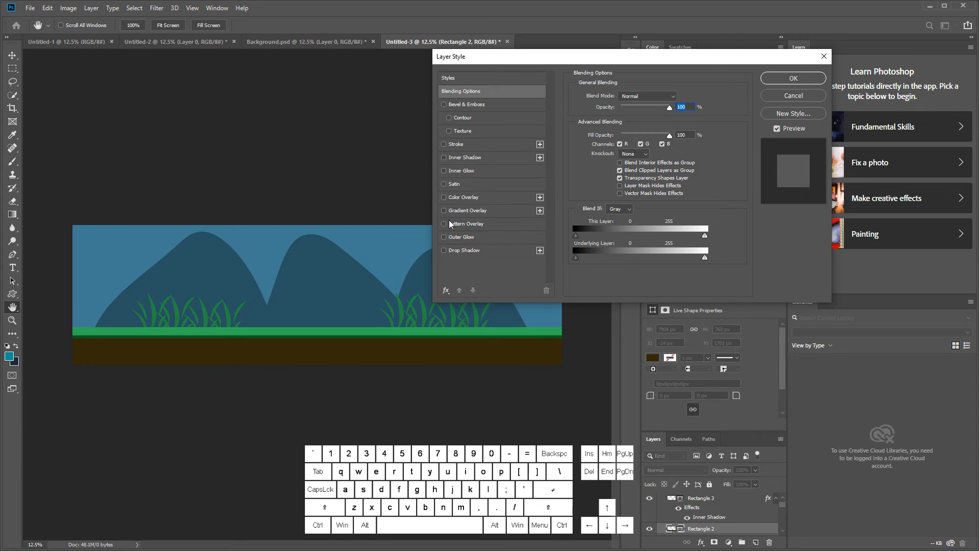
pyautogui.click(448, 223)
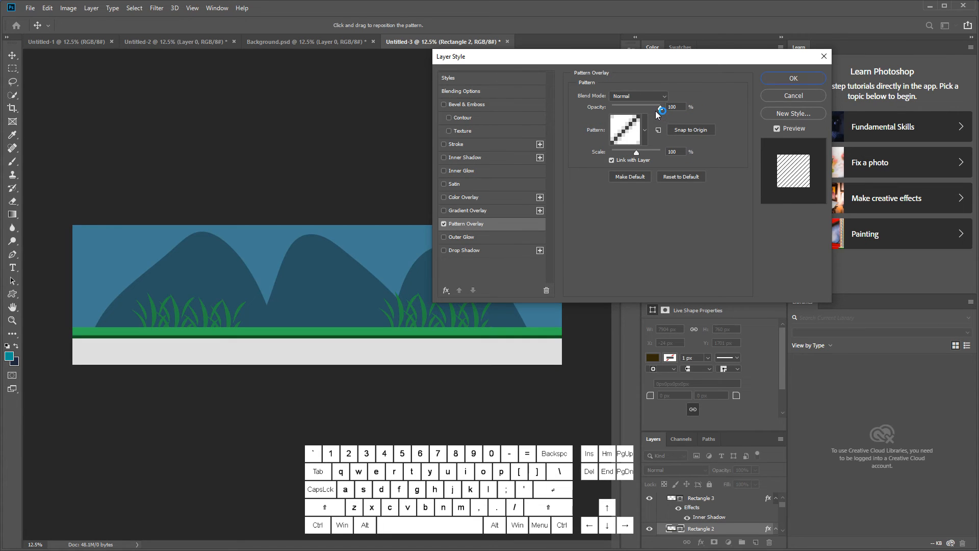
pyautogui.moveTo(659, 107); pyautogui.dragTo(622, 108)
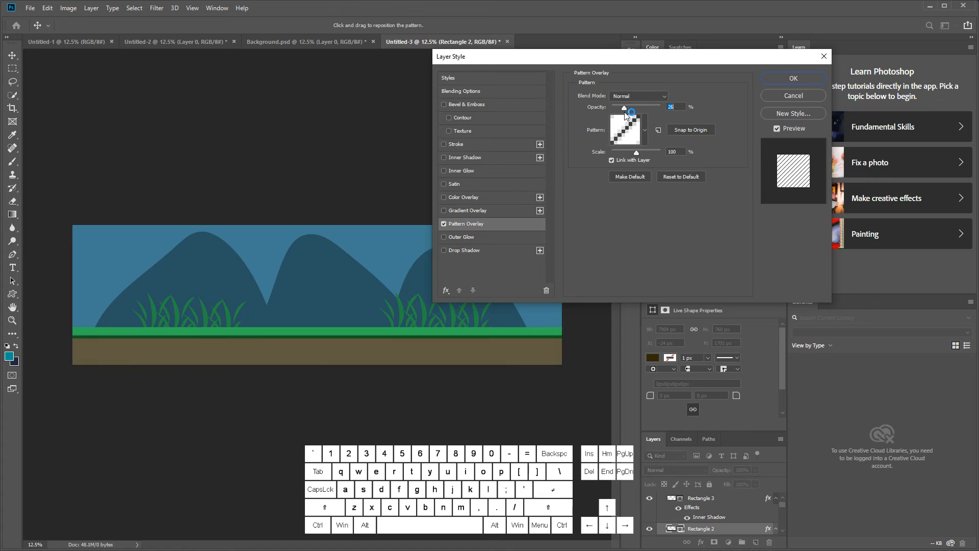
pyautogui.click(644, 130)
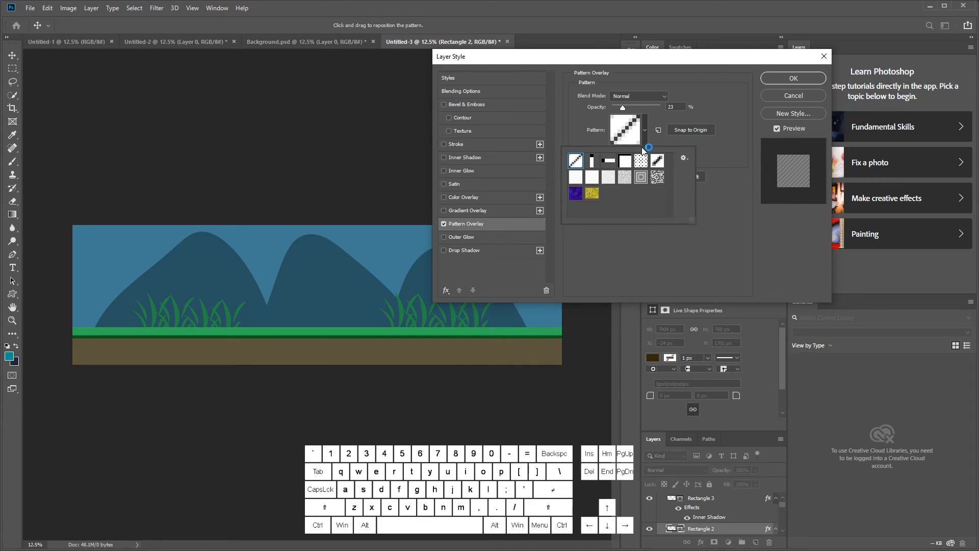
pyautogui.click(626, 178)
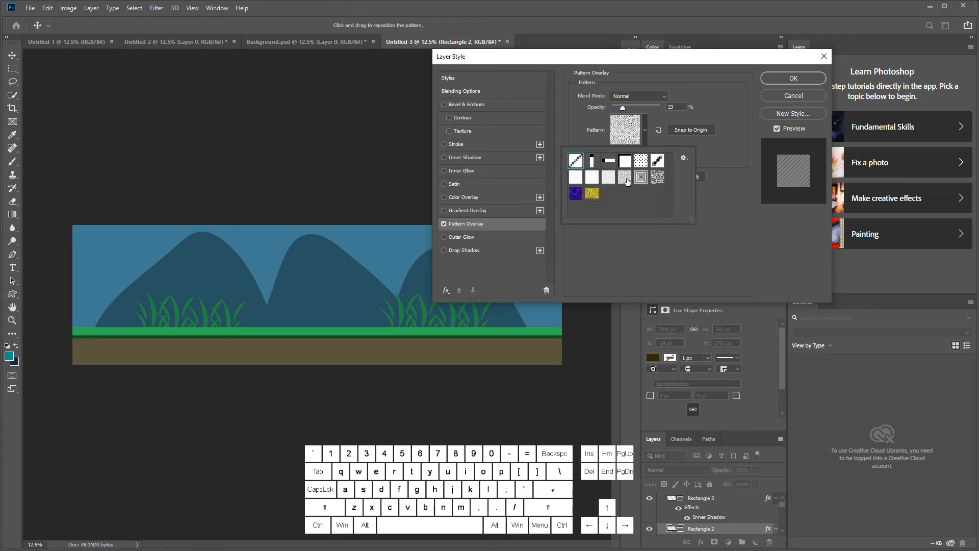
# Step: Set the brown ground's Pattern Overlay to Overlay blend mode and 30% opacity
pyautogui.click(625, 109)
pyautogui.moveTo(625, 109)
pyautogui.mouseDown()
pyautogui.moveTo(631, 115)
pyautogui.moveTo(626, 107)
pyautogui.mouseUp()
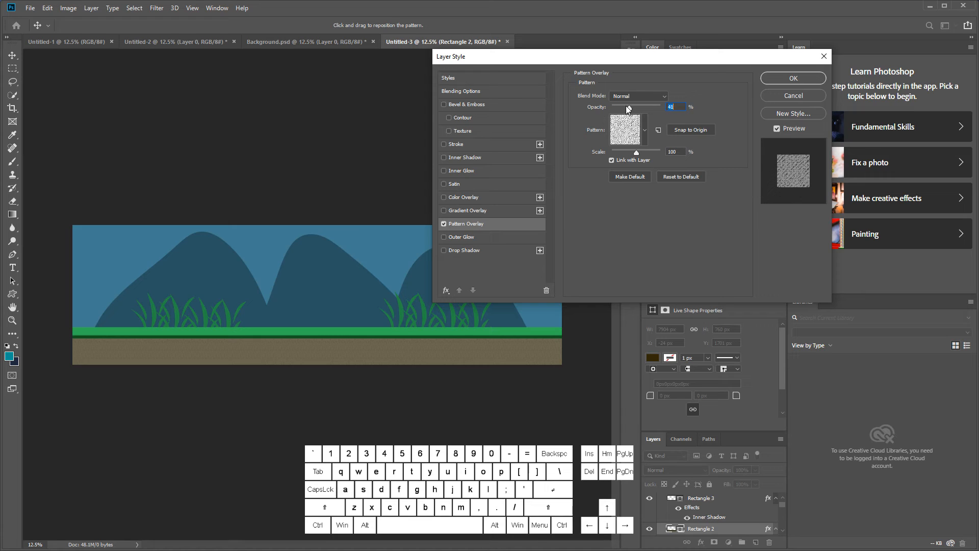
pyautogui.click(629, 96)
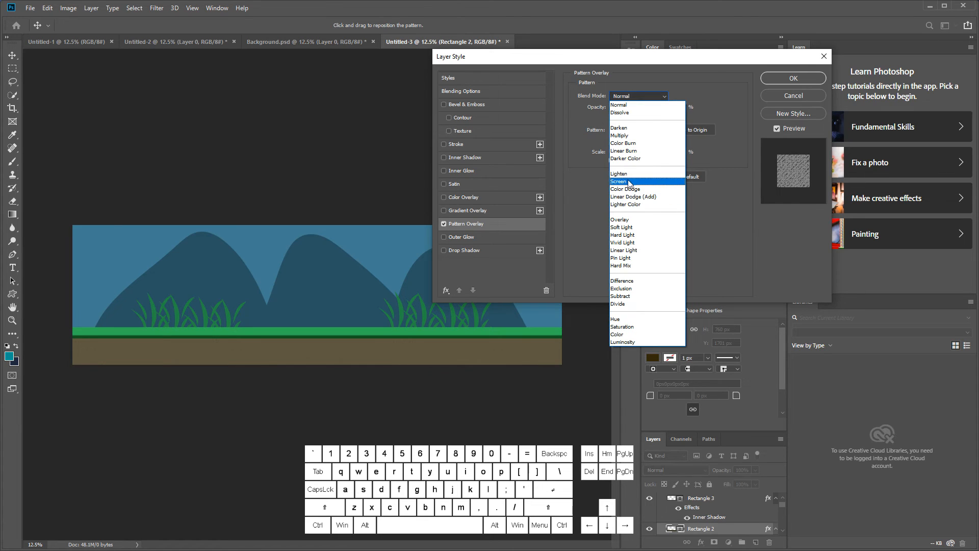
pyautogui.click(624, 176)
pyautogui.click(631, 97)
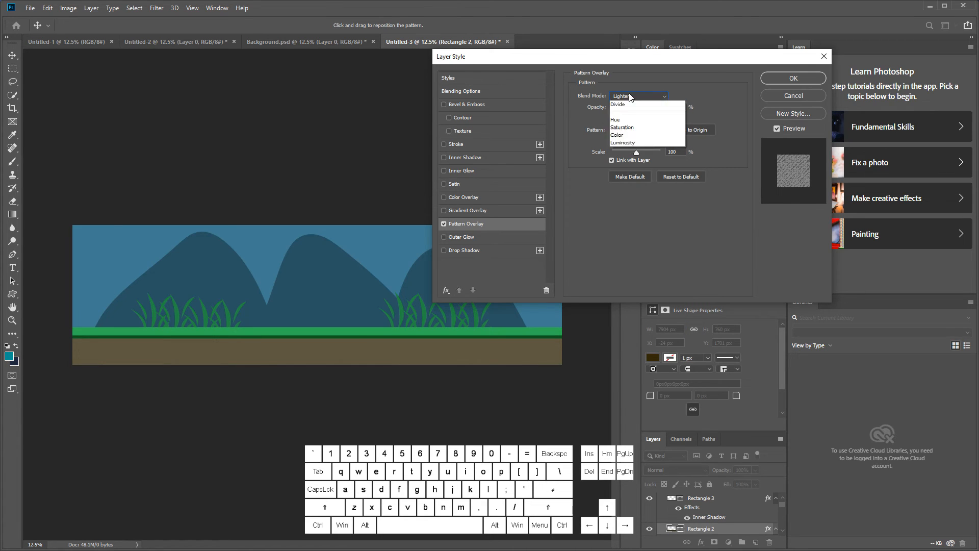
pyautogui.click(636, 221)
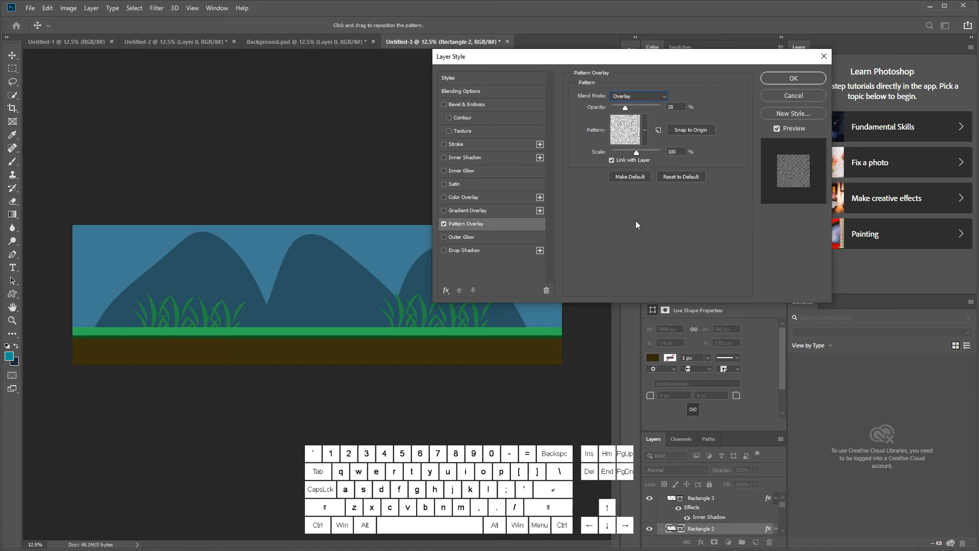
pyautogui.moveTo(625, 108); pyautogui.dragTo(655, 121)
pyautogui.write('30')
# Step: Enable Bevel & Emboss with its Texture option on the brown ground rectangle, keeping the default texture pattern
pyautogui.click(443, 158)
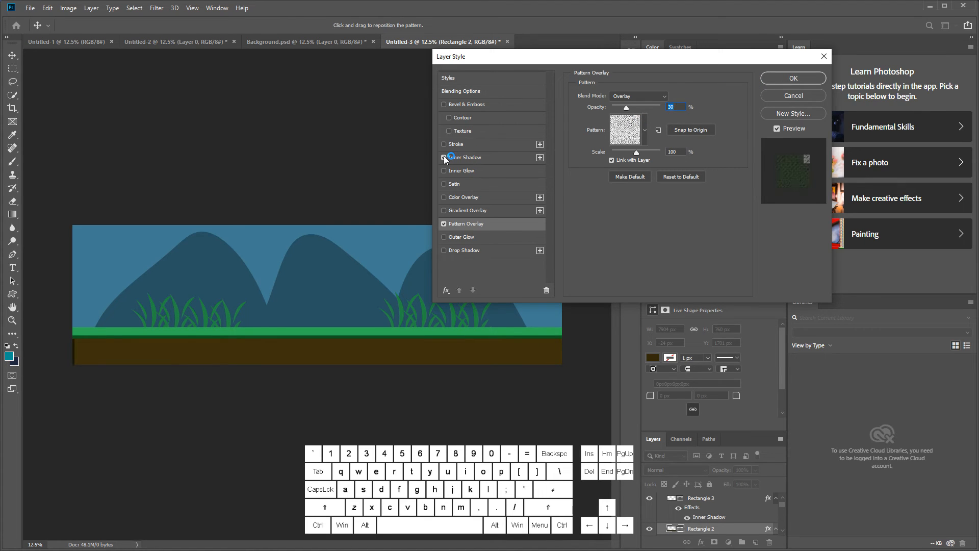
pyautogui.click(444, 158)
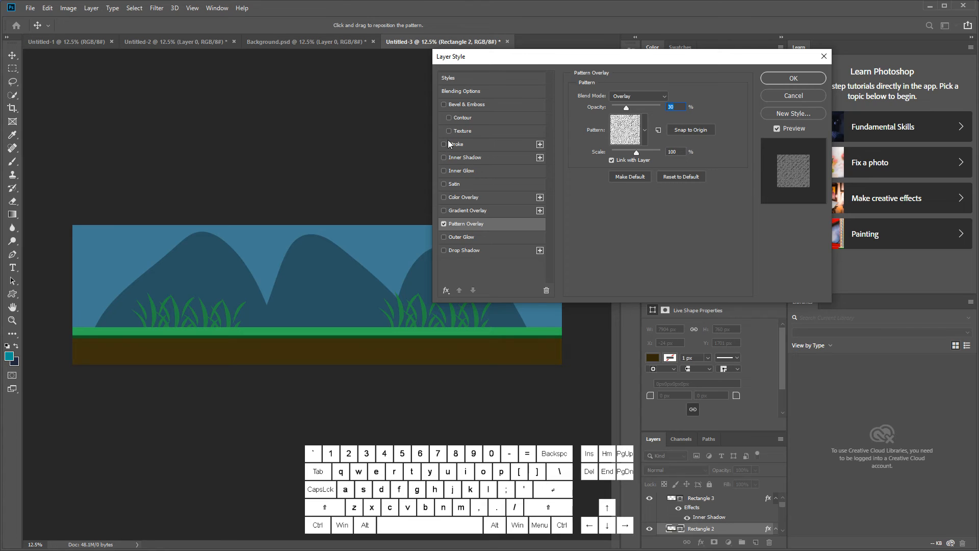
pyautogui.click(478, 128)
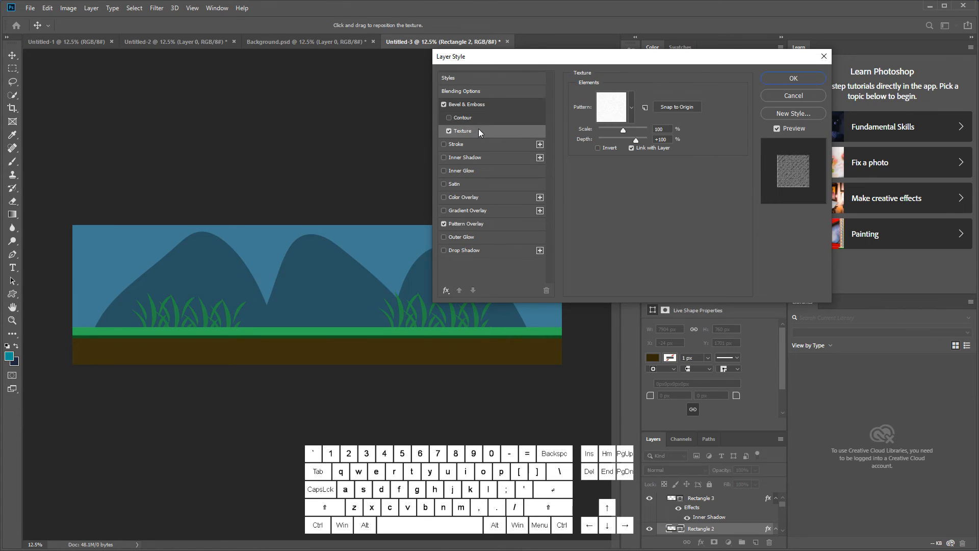
pyautogui.click(631, 107)
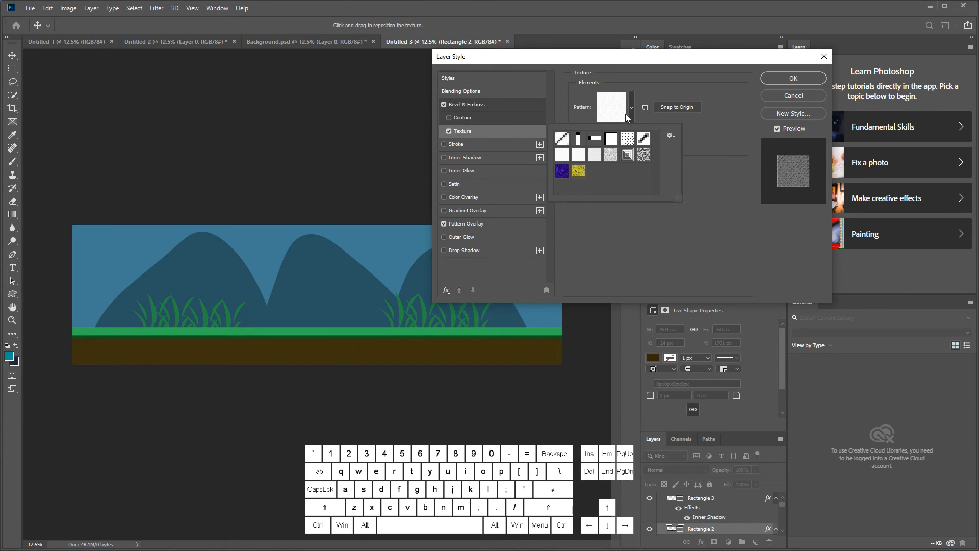
pyautogui.click(634, 111)
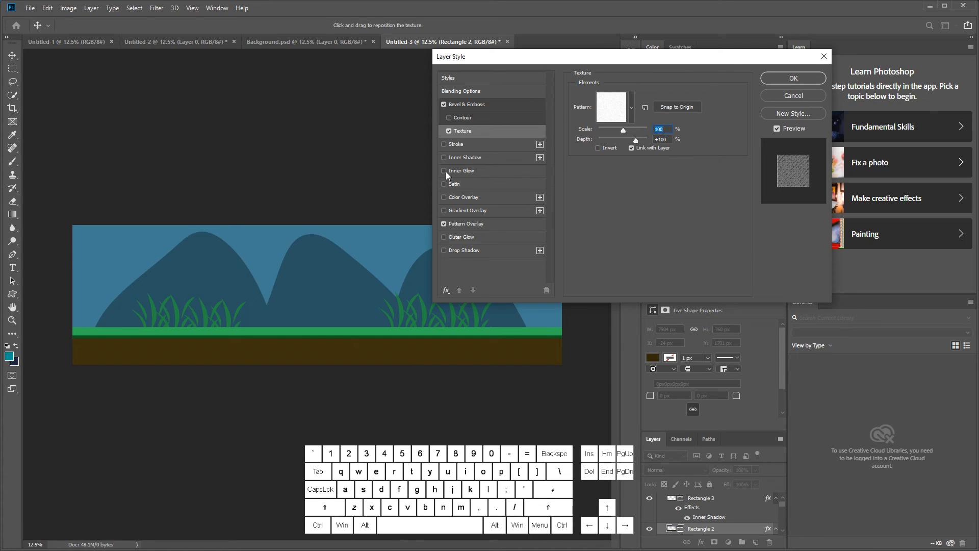
# Step: Try an Inner Glow on the brown ground rectangle, turn it off and apply the layer style
pyautogui.click(474, 172)
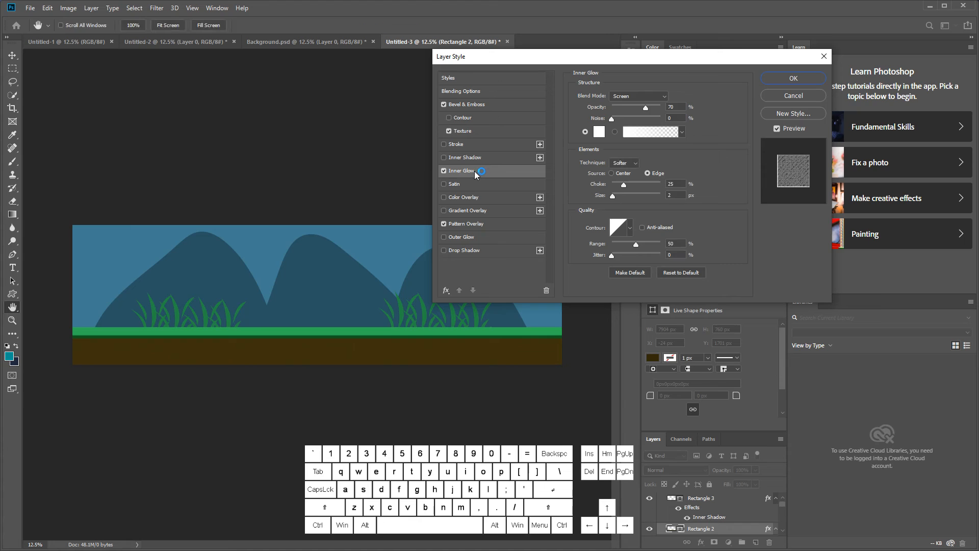
pyautogui.click(452, 174)
pyautogui.click(444, 171)
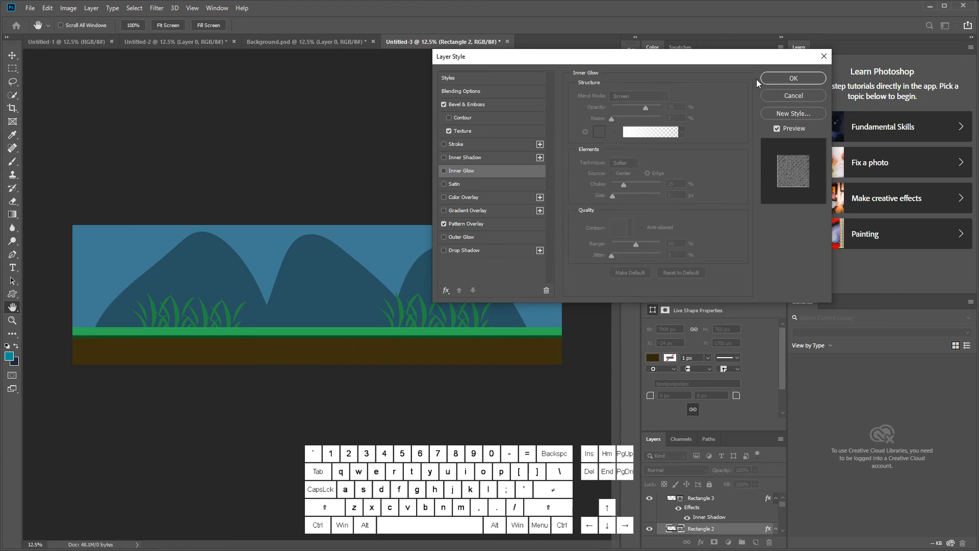
pyautogui.click(786, 79)
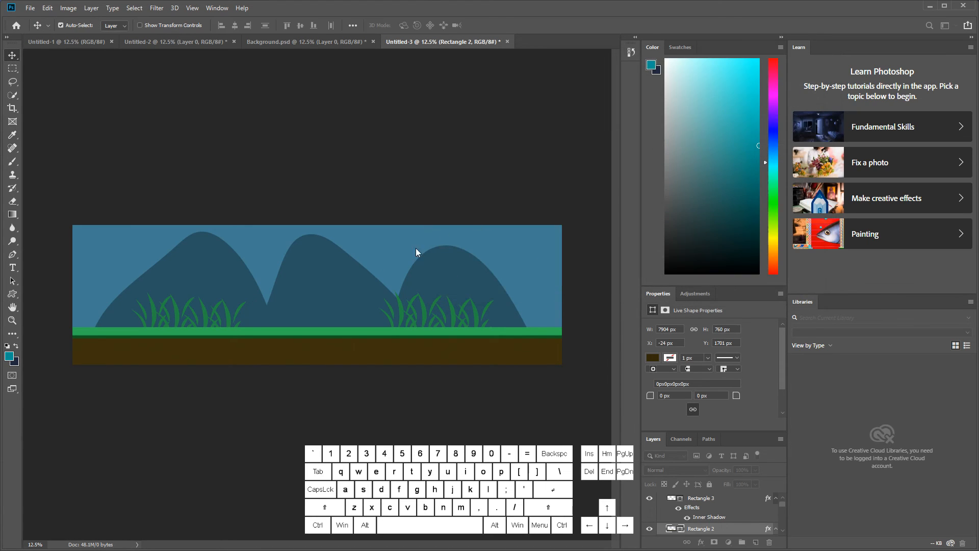
pyautogui.click(347, 274)
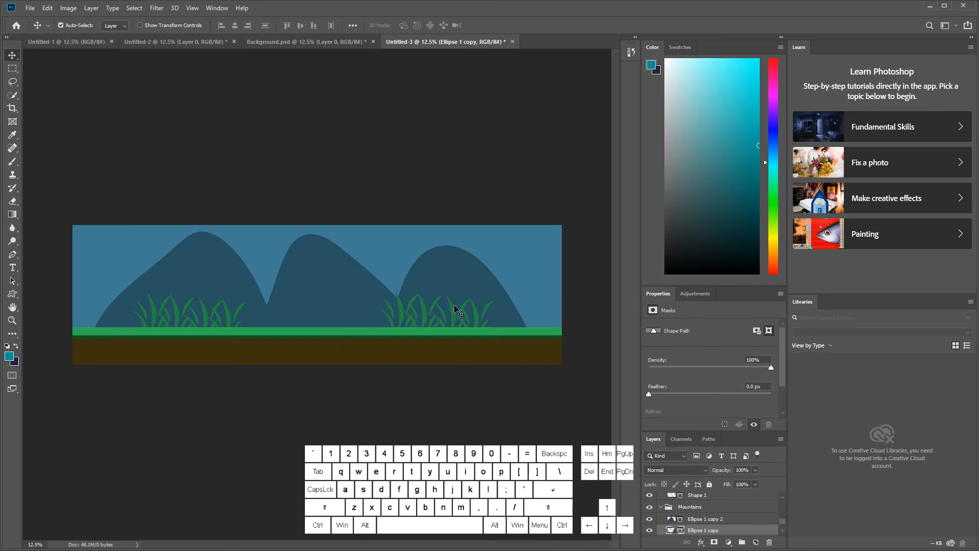
pyautogui.click(752, 520)
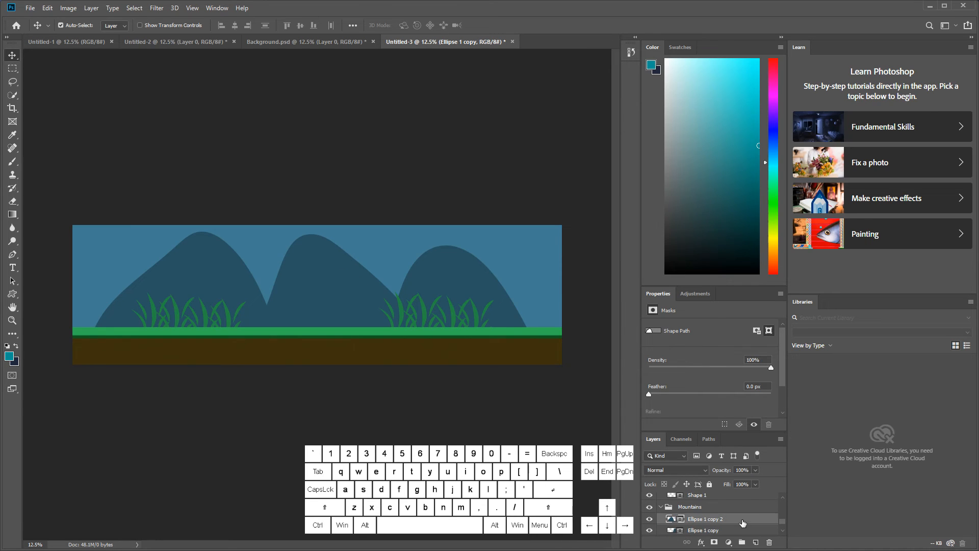
pyautogui.doubleClick(742, 522)
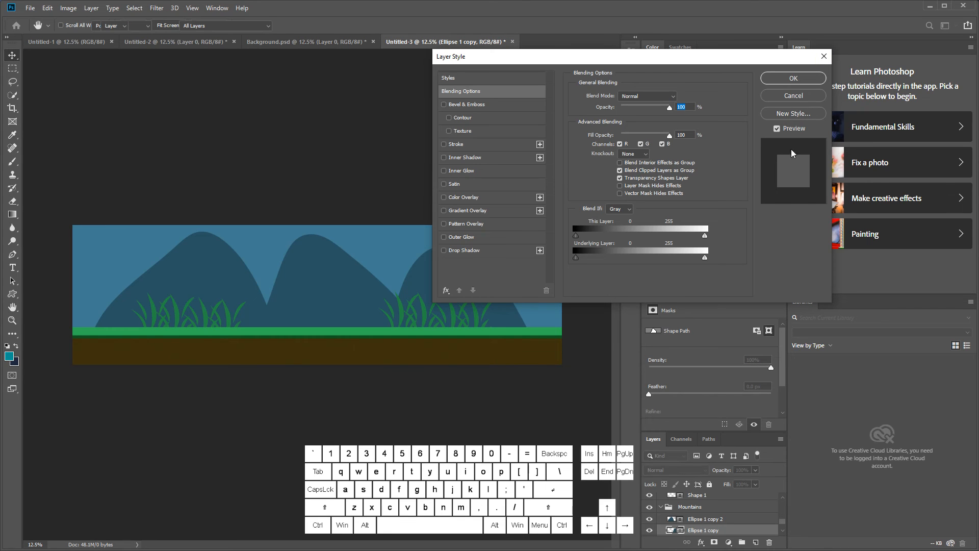
pyautogui.click(798, 94)
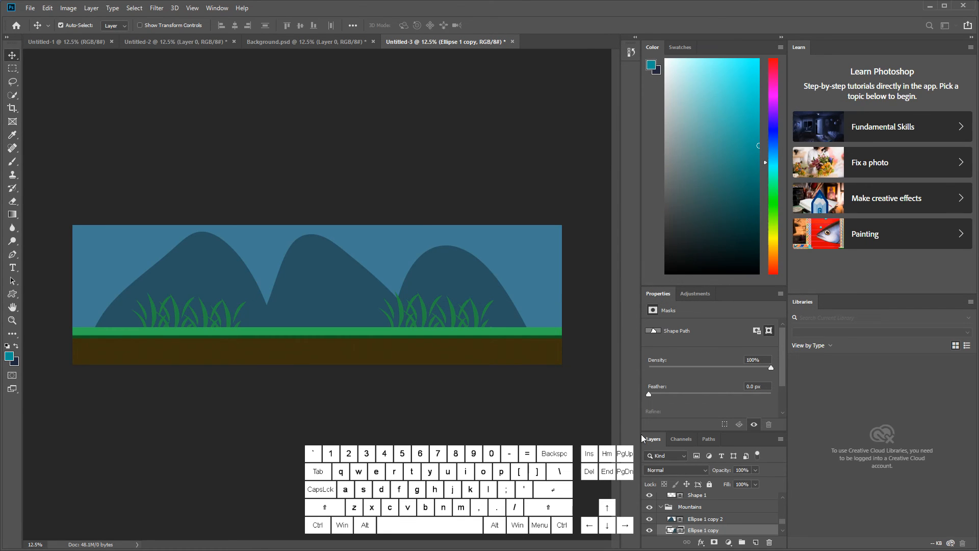
# Step: Try Bevel & Emboss on the Mountains group, turn it off and enable an Inner Shadow instead
pyautogui.click(728, 508)
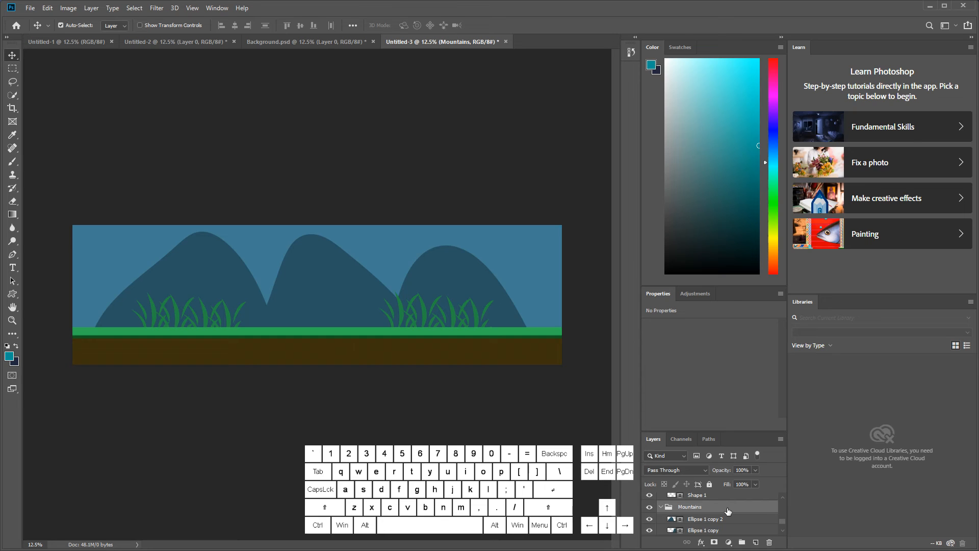
pyautogui.doubleClick(728, 510)
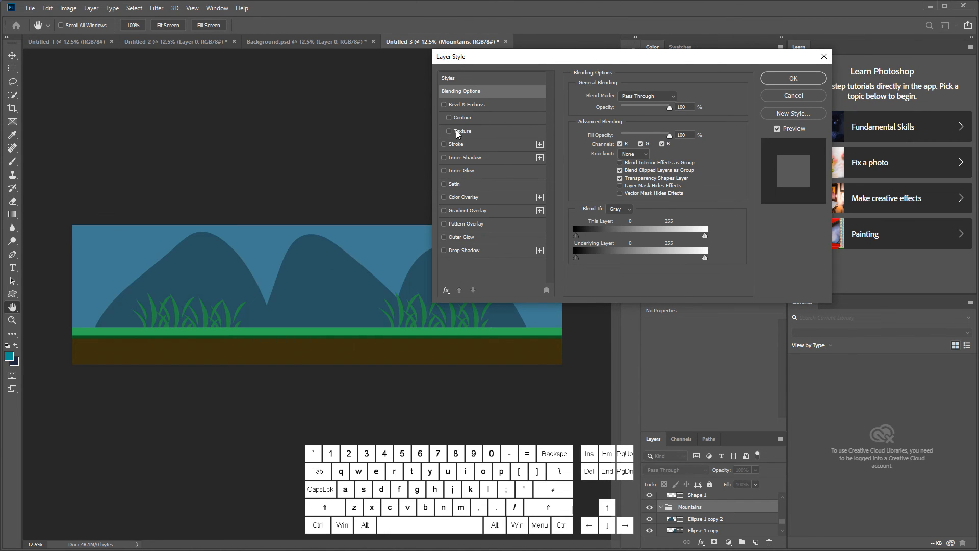
pyautogui.click(444, 105)
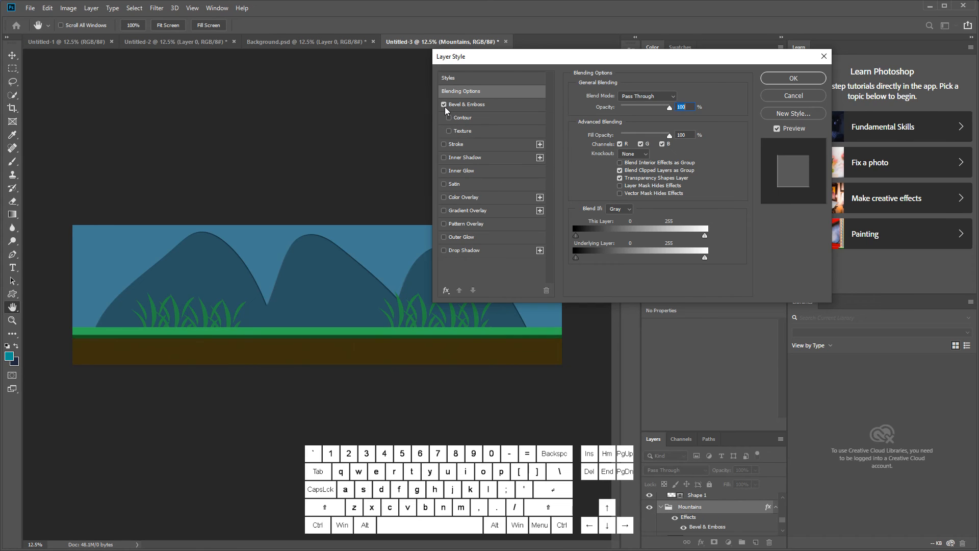
pyautogui.click(444, 105)
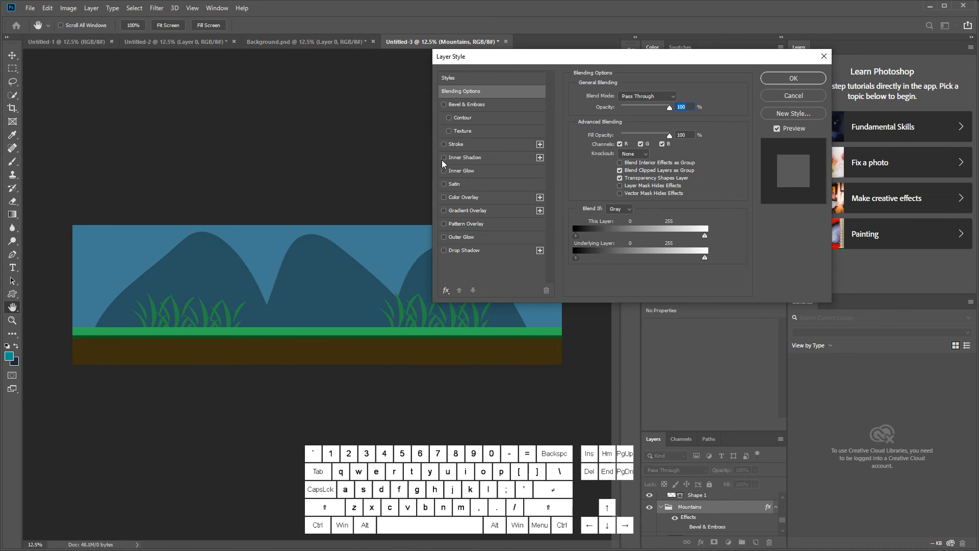
pyautogui.click(443, 158)
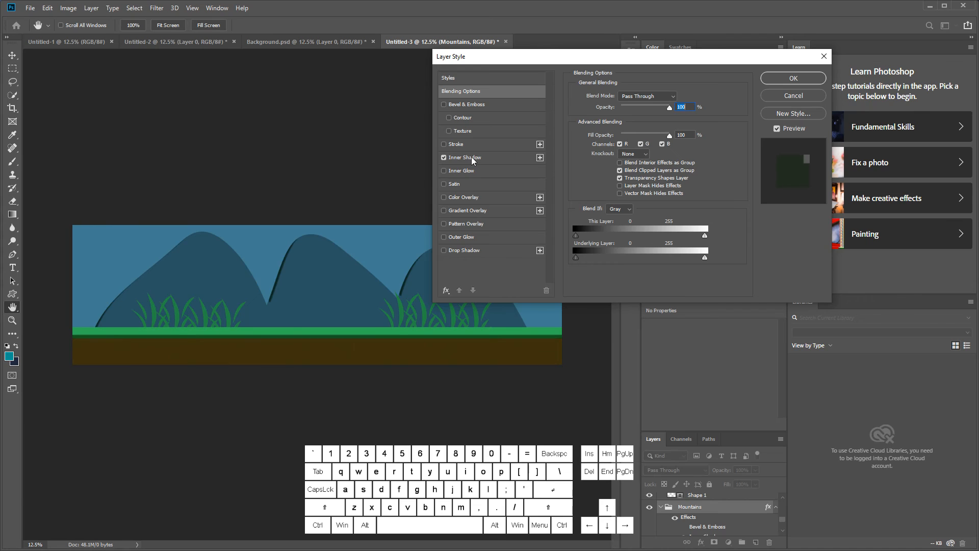
pyautogui.click(481, 158)
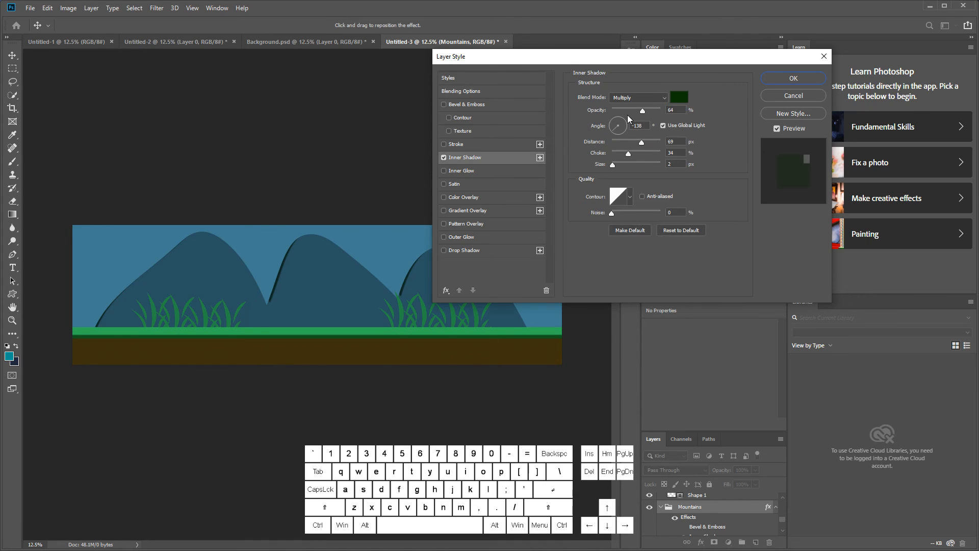
# Step: Turn off Use Global Light for the Mountains group's Inner Shadow and set its angle to 27°
pyautogui.click(662, 125)
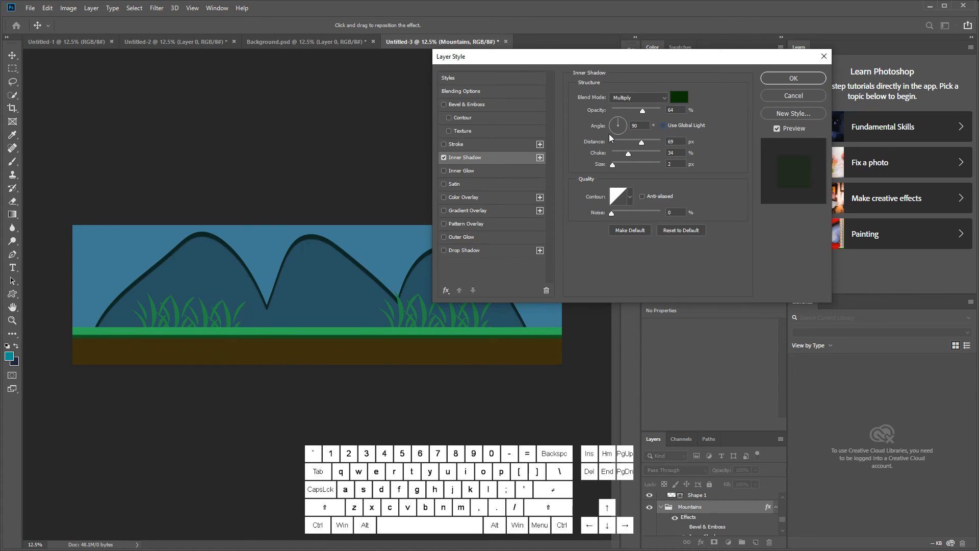
pyautogui.click(620, 127)
pyautogui.click(617, 135)
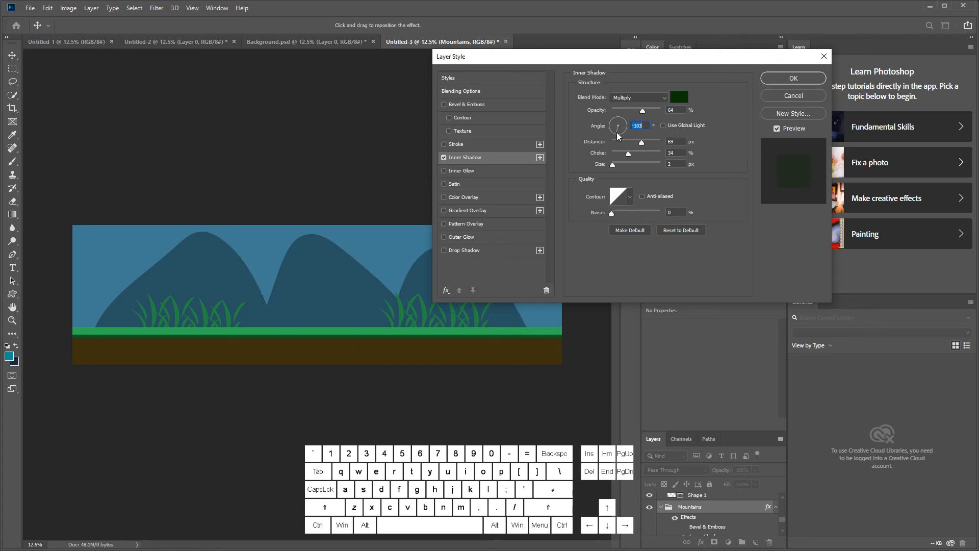
pyautogui.click(624, 122)
# Step: Set the Inner Shadow color to the mountains' dark blue, 295262, sampled from the artwork
pyautogui.click(679, 97)
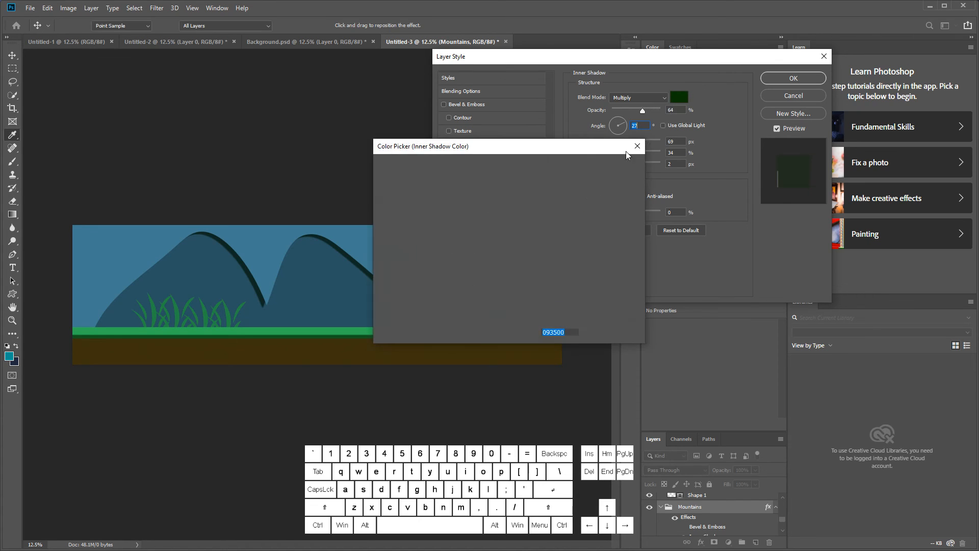
pyautogui.click(313, 293)
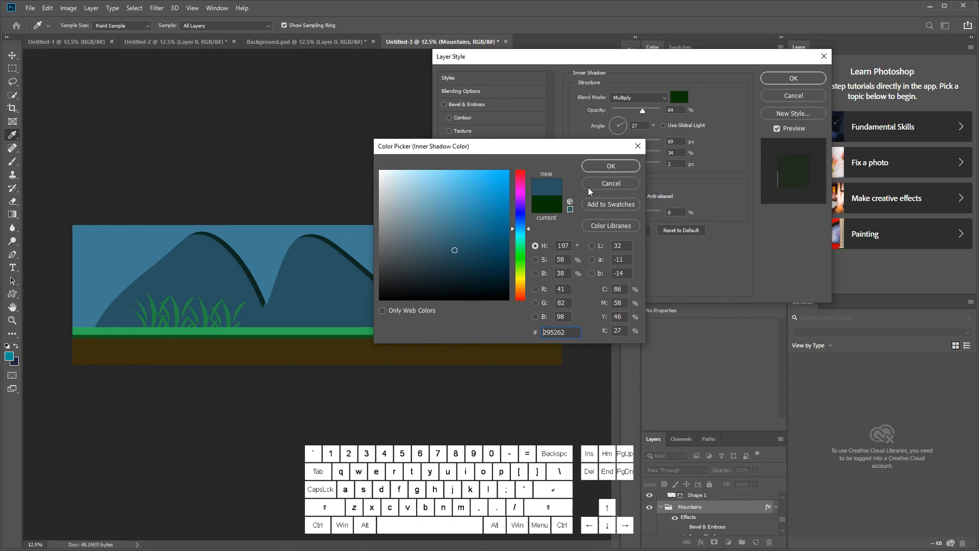
pyautogui.click(610, 167)
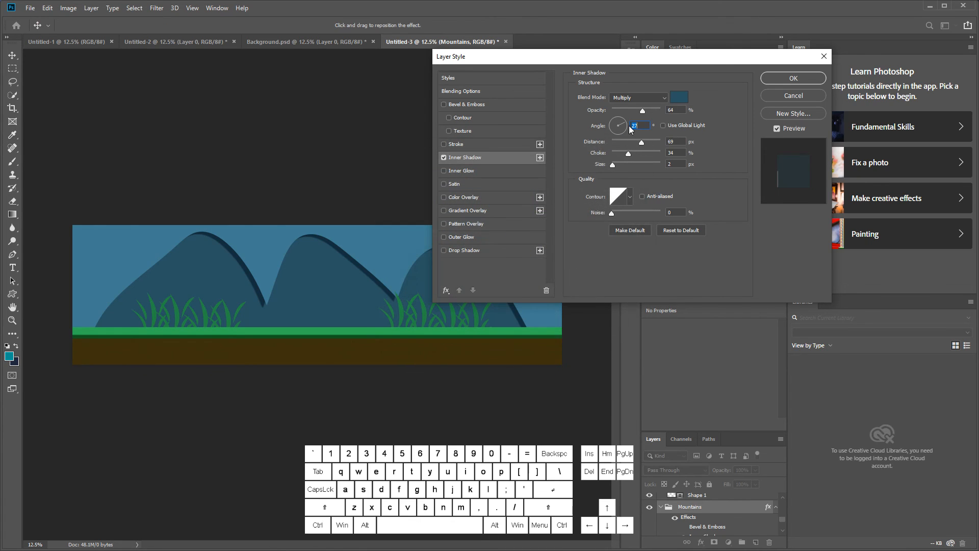
# Step: Set the mountains' Inner Shadow to angle -113°, distance 24 px and opacity 13%, and apply the layer style
pyautogui.moveTo(635, 145); pyautogui.dragTo(616, 150)
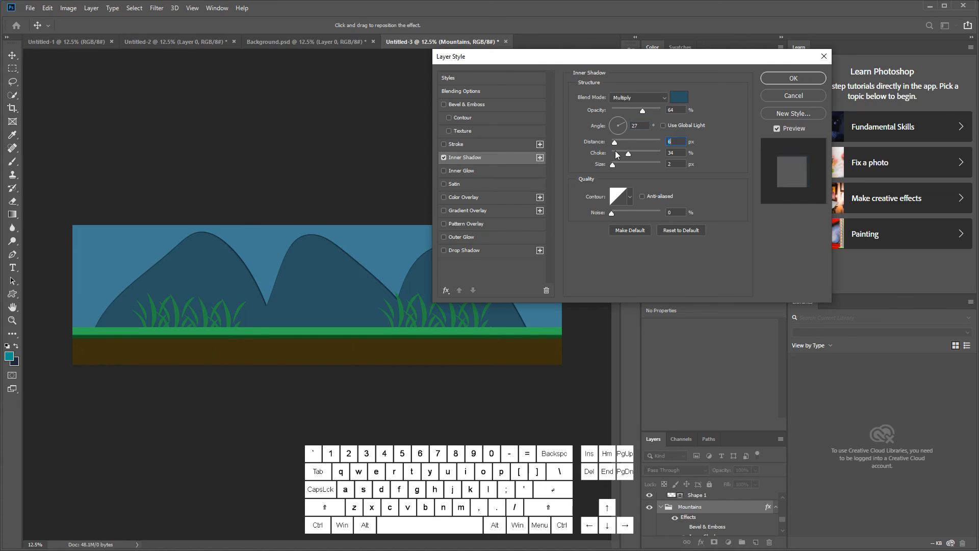
pyautogui.click(616, 133)
pyautogui.moveTo(616, 133)
pyautogui.mouseDown()
pyautogui.moveTo(657, 142)
pyautogui.moveTo(628, 143)
pyautogui.moveTo(649, 142)
pyautogui.moveTo(623, 153)
pyautogui.moveTo(617, 117)
pyautogui.moveTo(618, 135)
pyautogui.mouseUp()
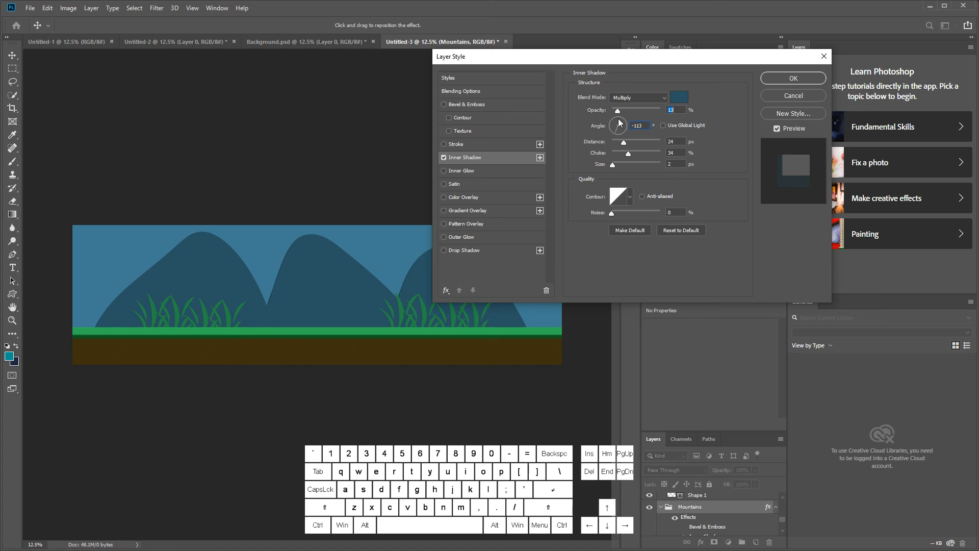
pyautogui.click(783, 77)
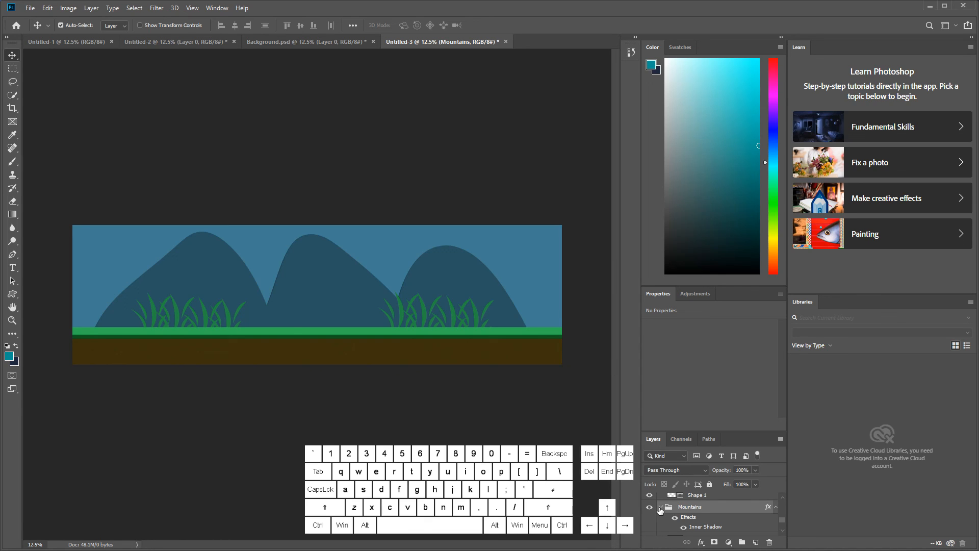
# Step: Collapse the Mountains group and Group 1, and rename Group 1, which holds the grass, to Plants
pyautogui.click(662, 509)
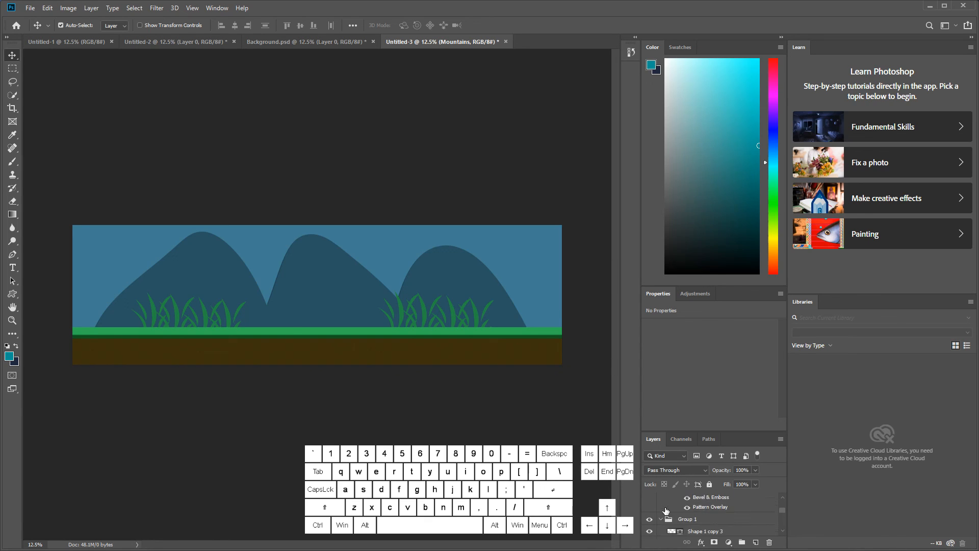
pyautogui.click(657, 519)
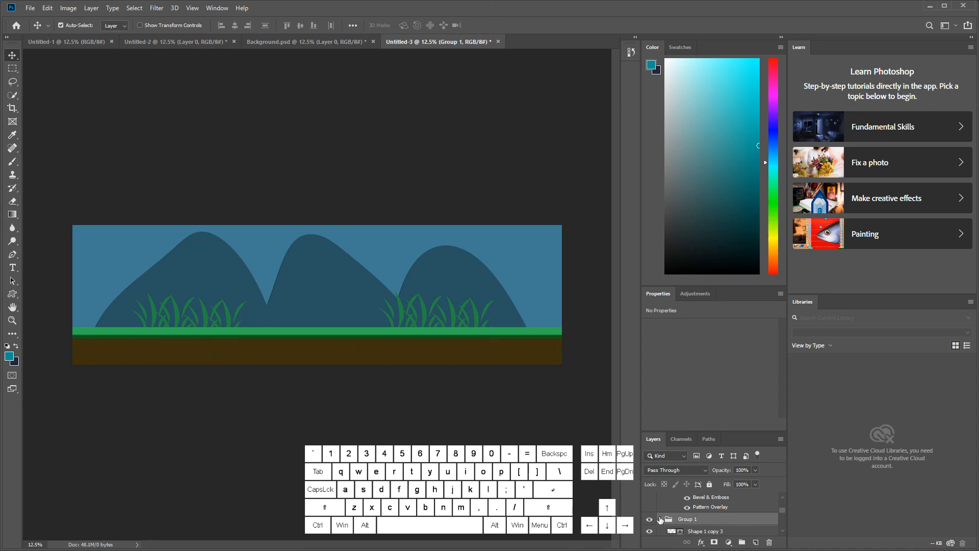
pyautogui.click(659, 519)
pyautogui.click(651, 518)
pyautogui.click(651, 518)
pyautogui.doubleClick(686, 519)
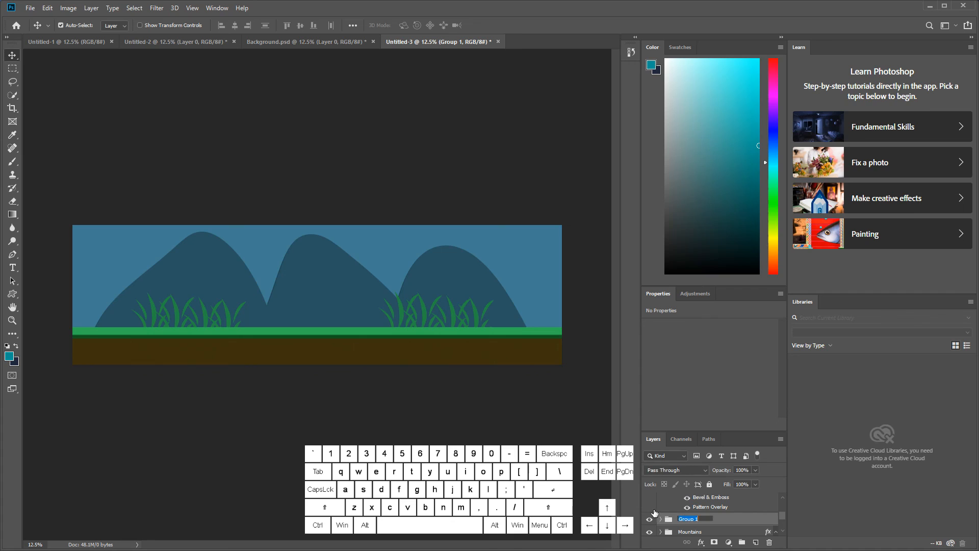
pyautogui.write('Plants')
pyautogui.press('Return')
# Step: Collapse the Platform group and check the groups' contents by hiding and reshowing the Platform, Mountains and background groups
pyautogui.scroll(-5, 663, 515)
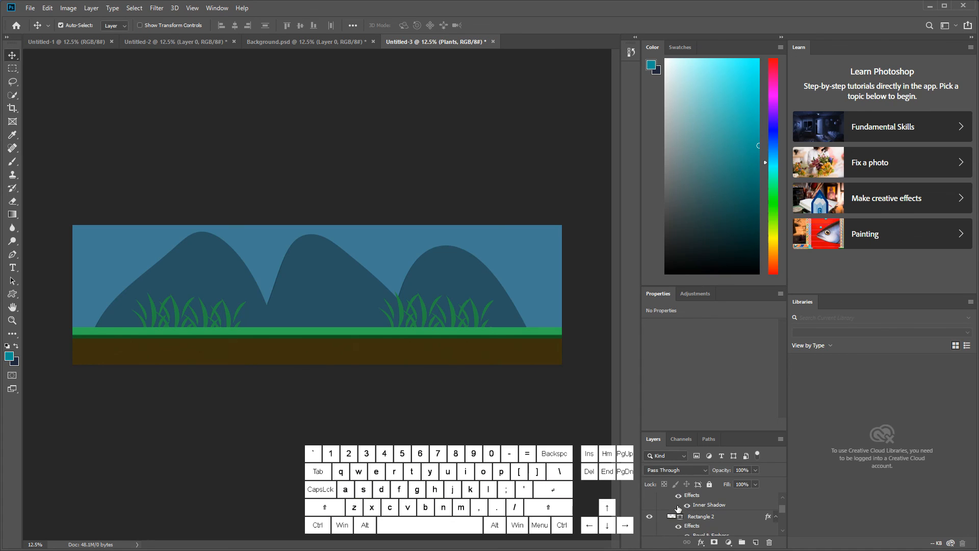
pyautogui.click(661, 498)
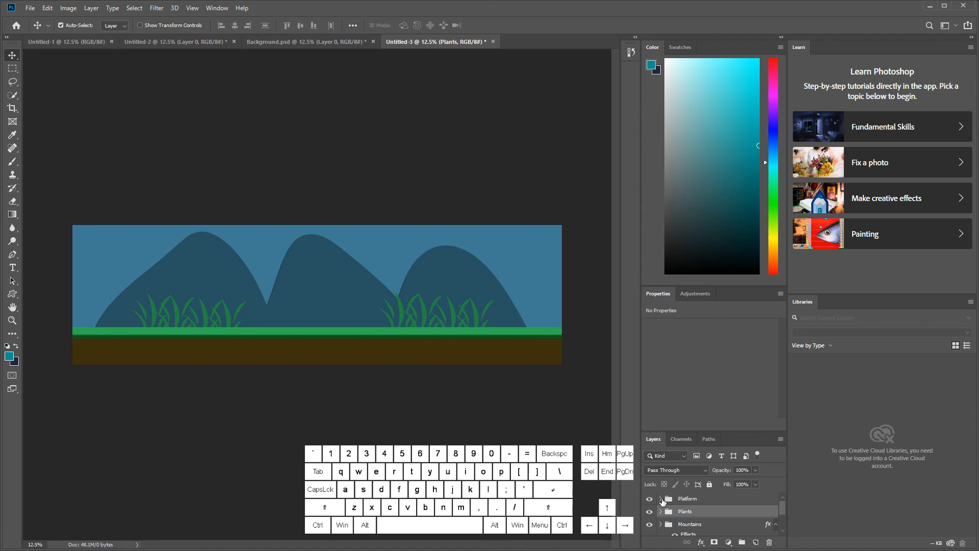
pyautogui.click(649, 498)
pyautogui.click(649, 499)
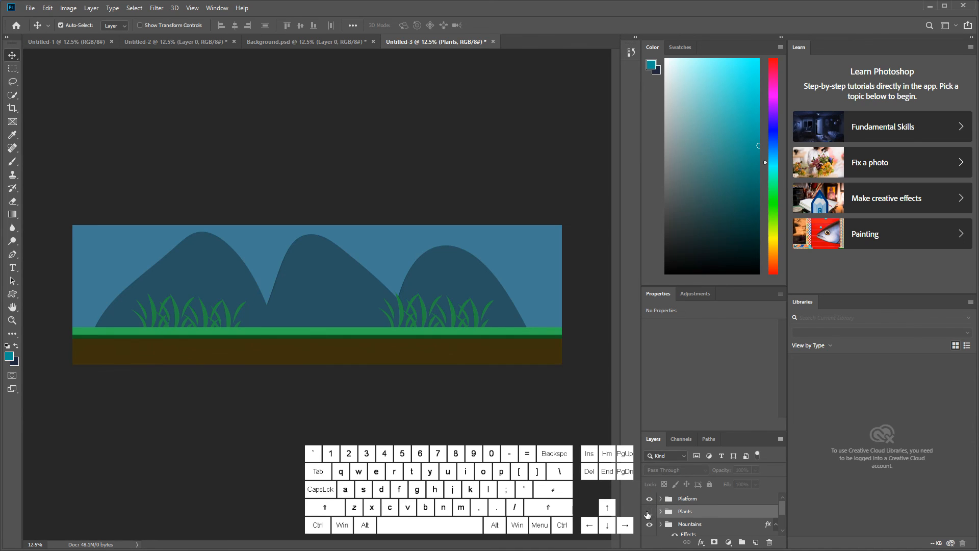
pyautogui.click(649, 523)
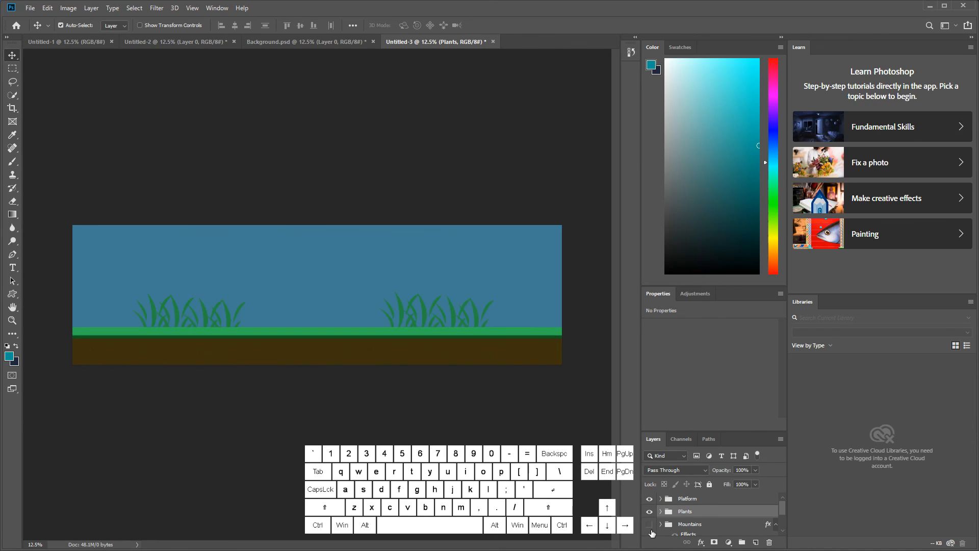
pyautogui.click(649, 523)
pyautogui.scroll(-2, 662, 530)
pyautogui.click(649, 517)
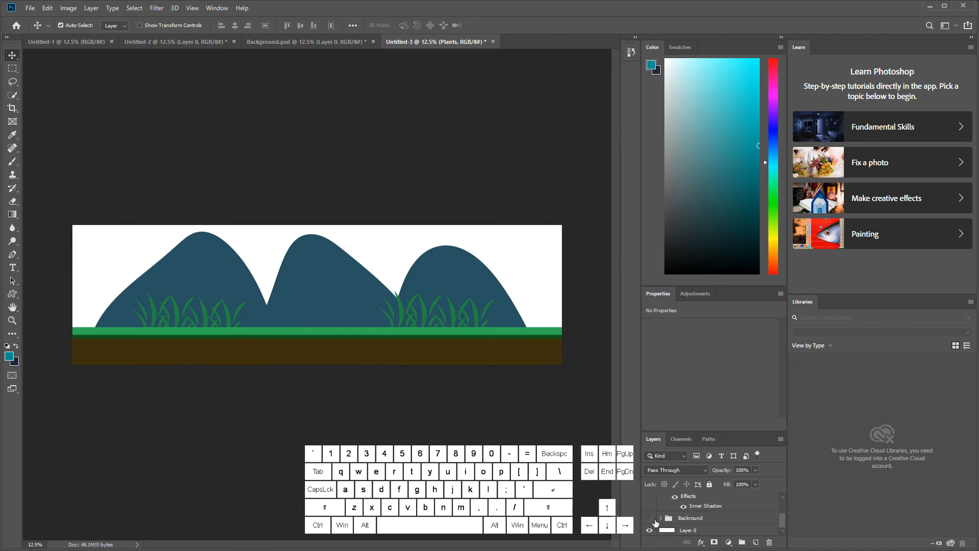
pyautogui.click(649, 518)
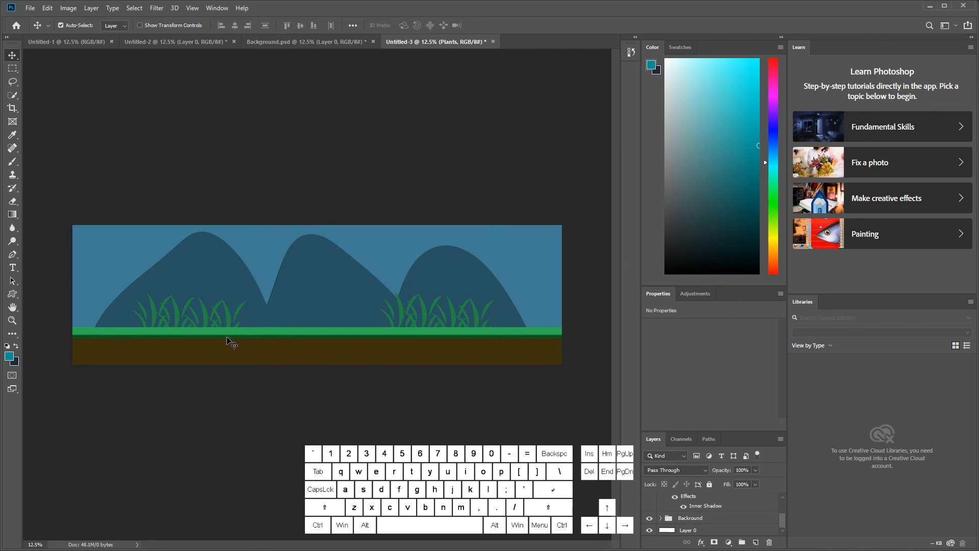
# Step: Save the illustration as a Photoshop file named Untitled-3 in the Documents folder, with layers included
pyautogui.click(34, 11)
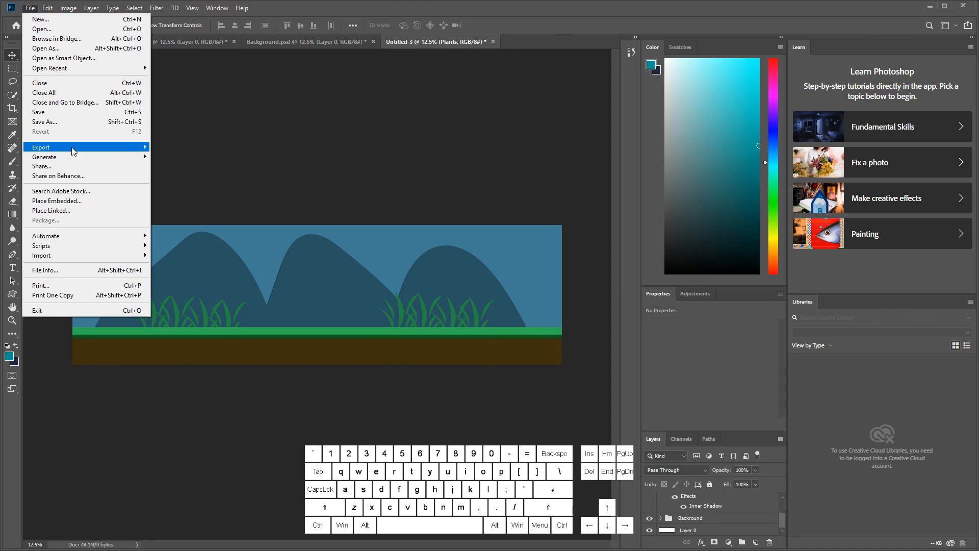
pyautogui.click(66, 124)
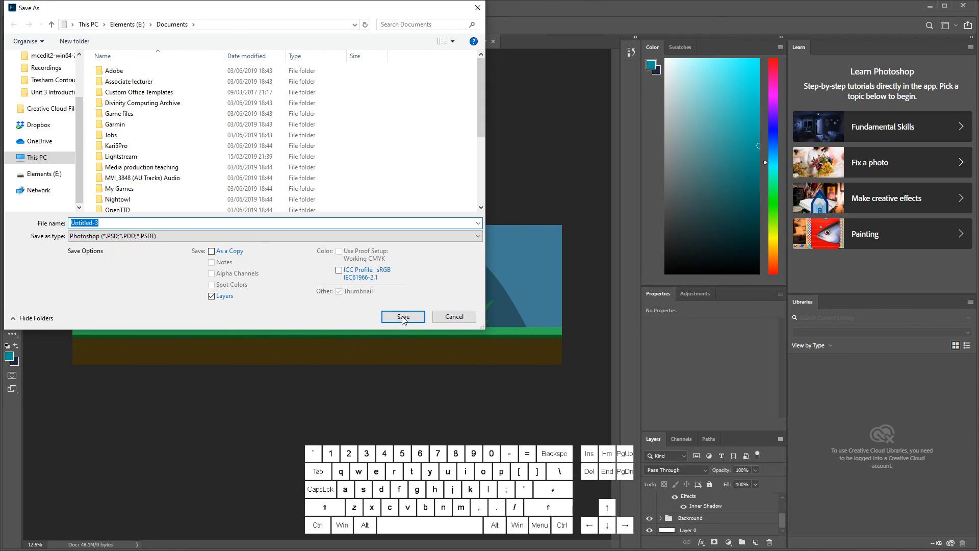
pyautogui.click(403, 317)
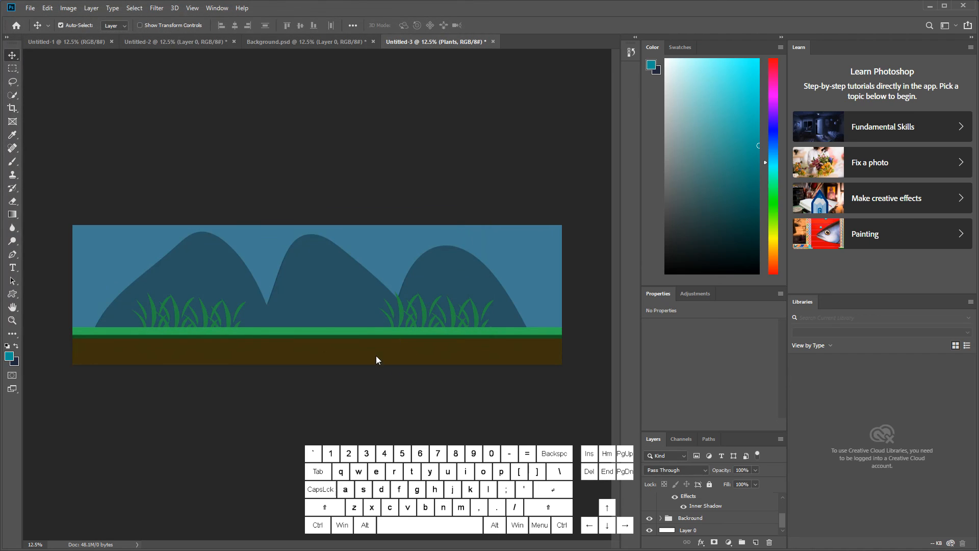